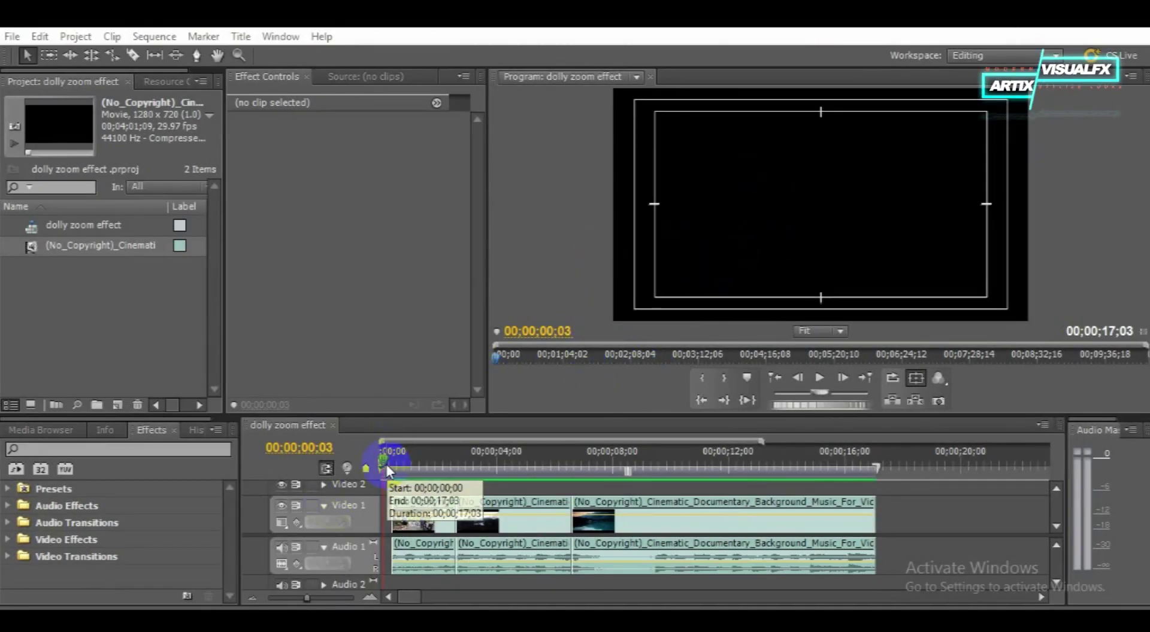
Step: Preview the sequence by scrubbing from its start through to its final frames
{"action": "left_click_drag", "start_coordinate": [381, 460], "coordinate": [794, 476]}
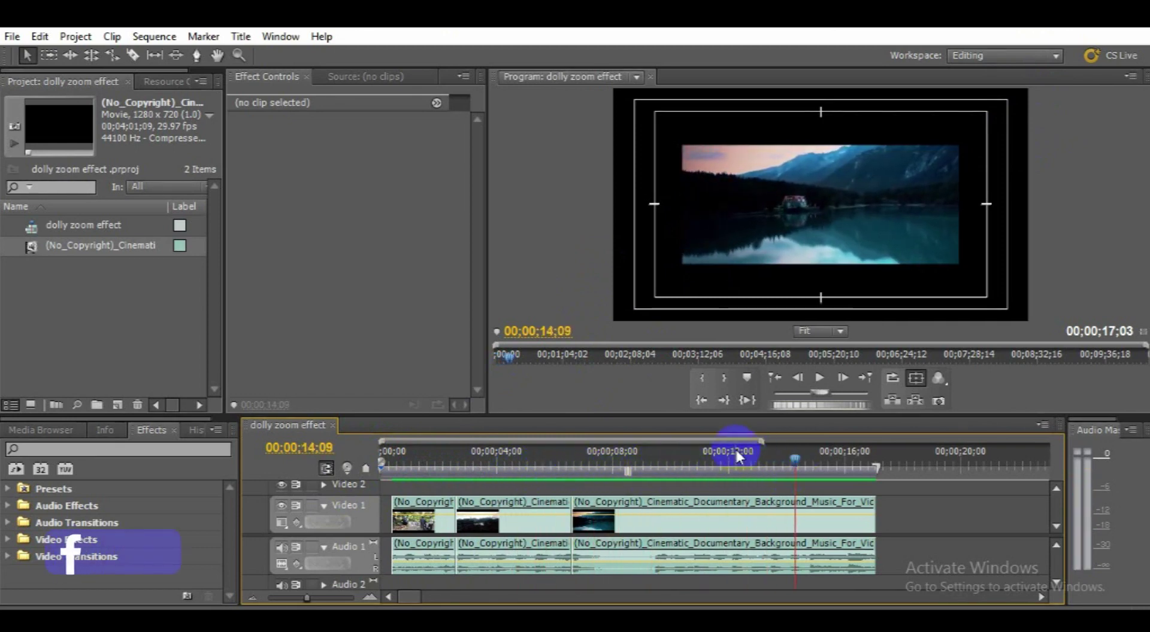
{"action": "left_click", "coordinate": [851, 464]}
{"action": "left_click_drag", "start_coordinate": [851, 463], "coordinate": [864, 465]}
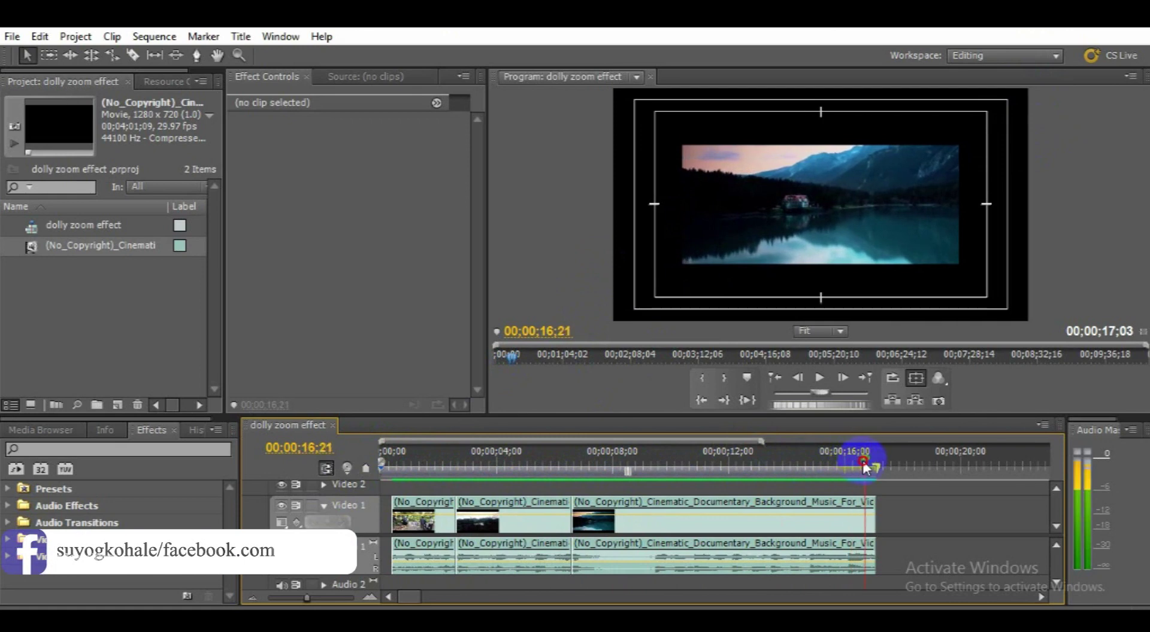
Step: Return the playhead to the start and select the first clip in Effect Controls
{"action": "left_click", "coordinate": [401, 455]}
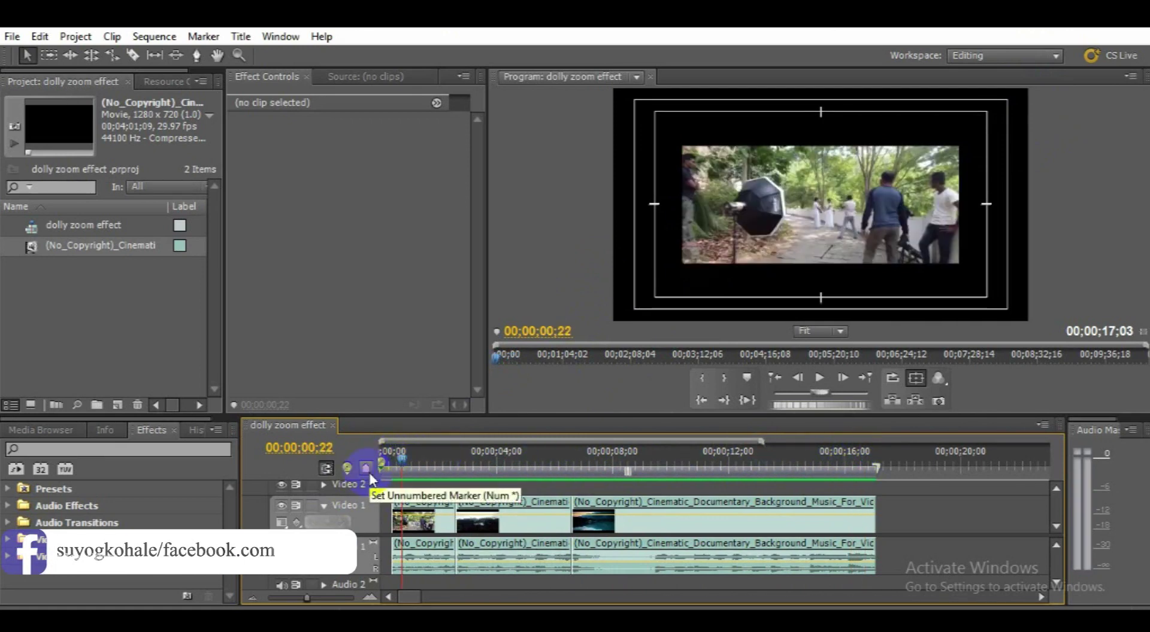
{"action": "left_click", "coordinate": [419, 512]}
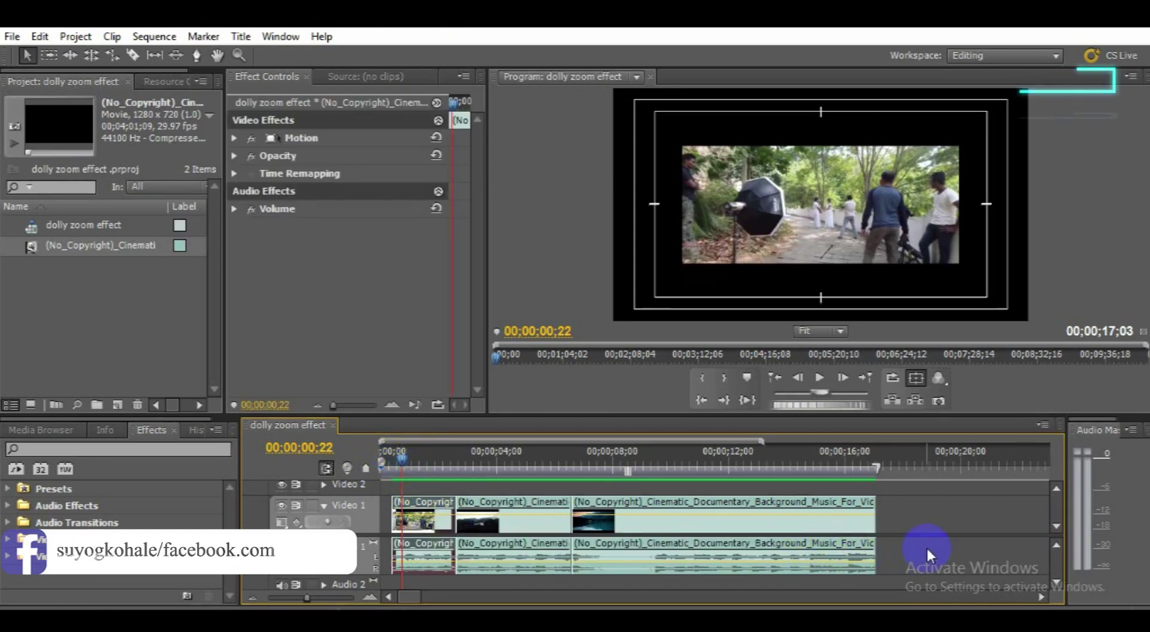
{"action": "left_click_drag", "start_coordinate": [935, 546], "coordinate": [866, 577]}
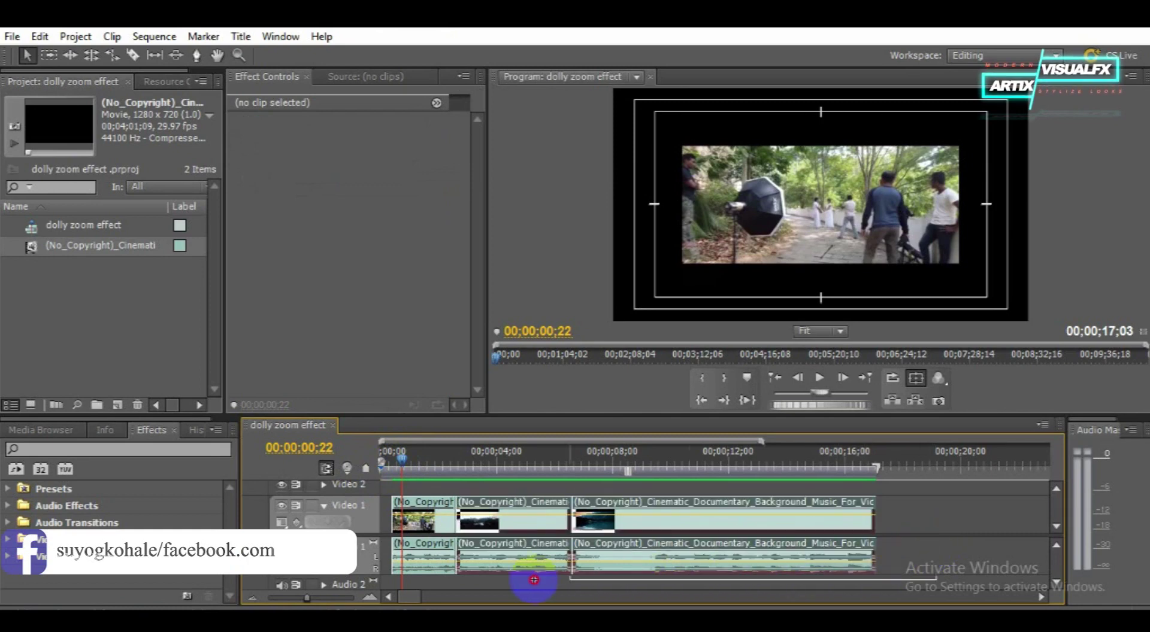
Step: Lock Video 1, delete the Audio 1 clips, then unlock Video 1 again
{"action": "left_click_drag", "start_coordinate": [865, 577], "coordinate": [418, 570]}
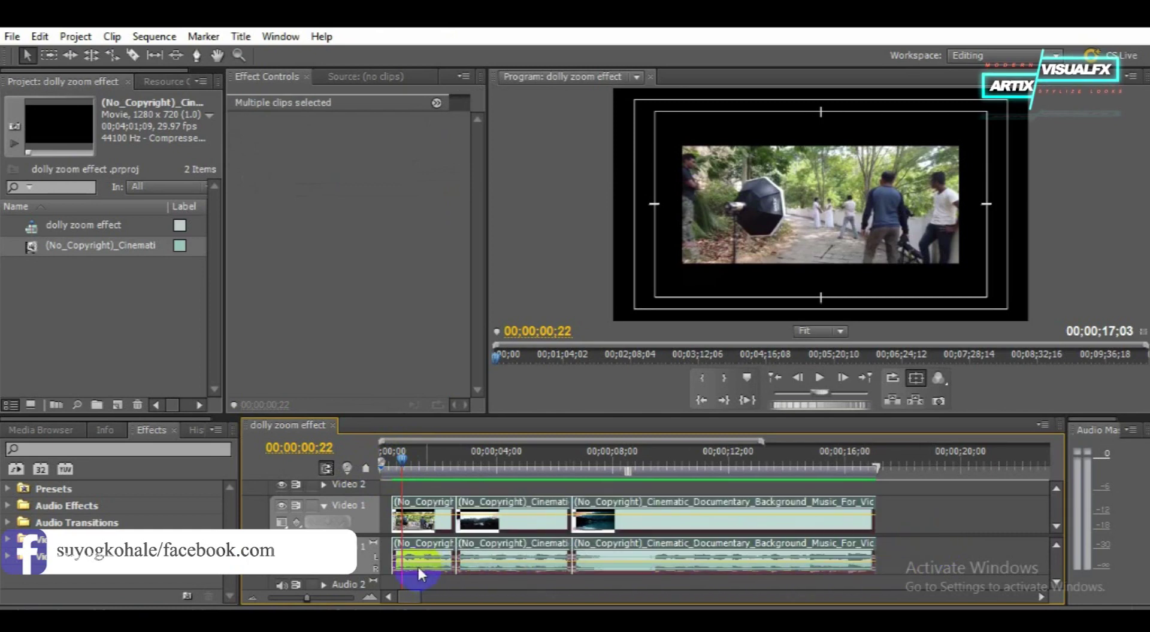
{"action": "left_click", "coordinate": [310, 509]}
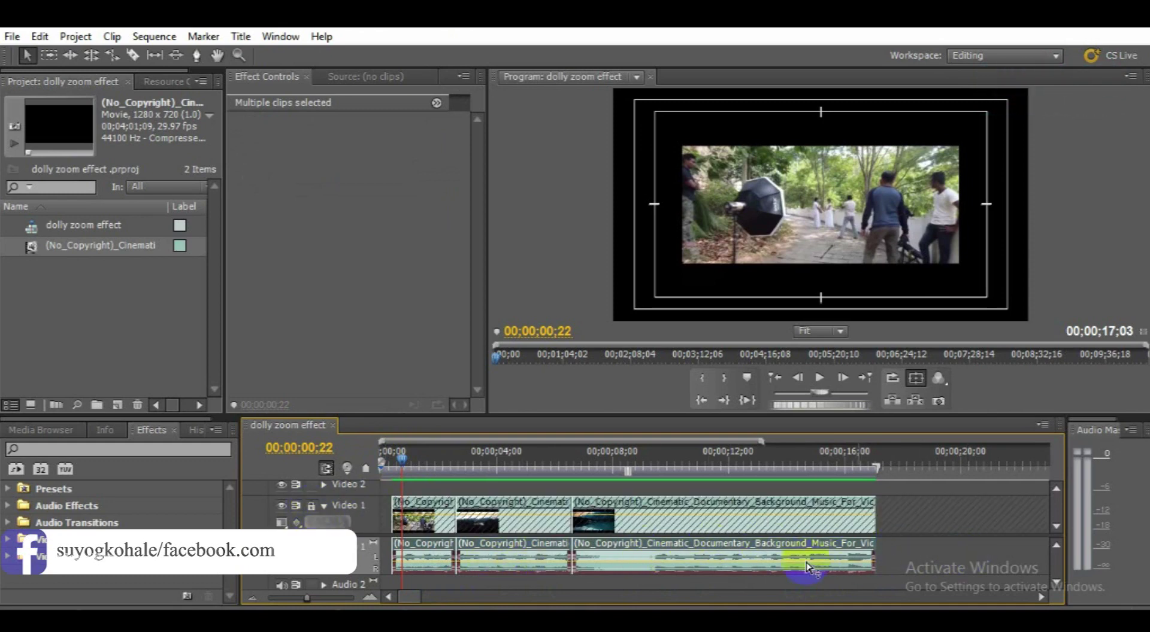
{"action": "left_click", "coordinate": [429, 569]}
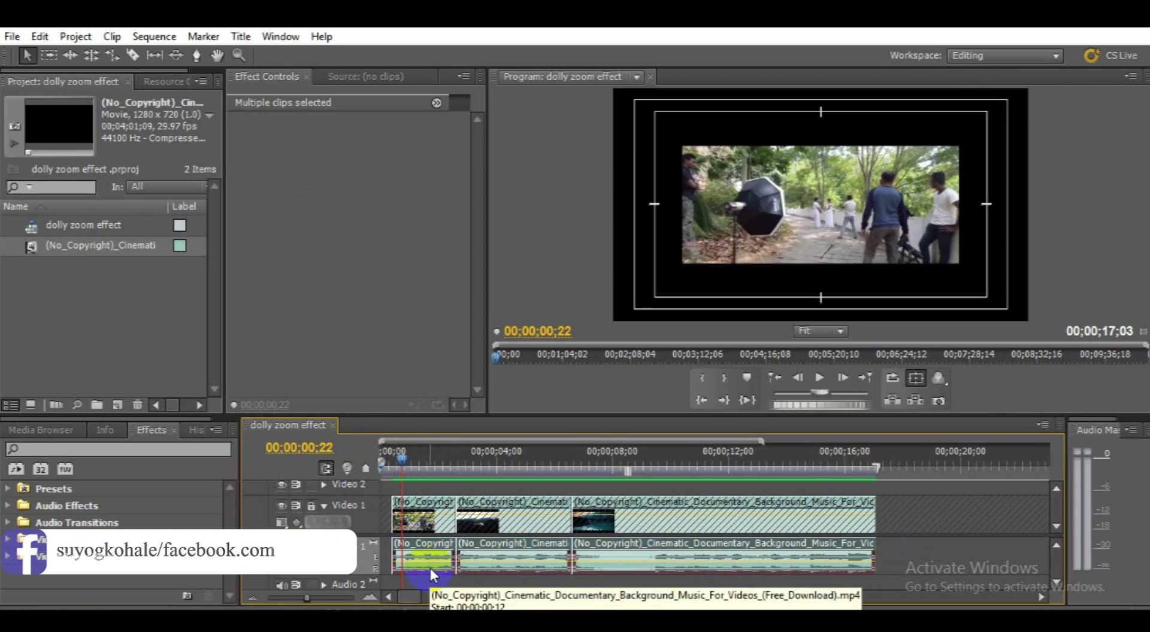
{"action": "key", "text": "Delete"}
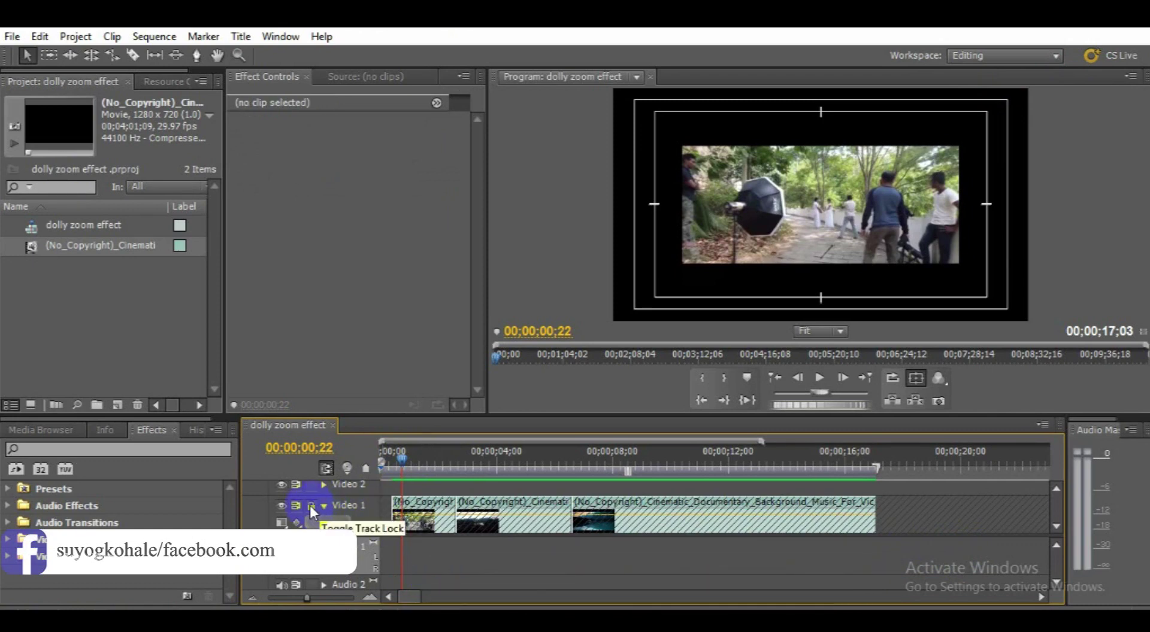
{"action": "left_click", "coordinate": [310, 506]}
{"action": "left_click", "coordinate": [393, 456]}
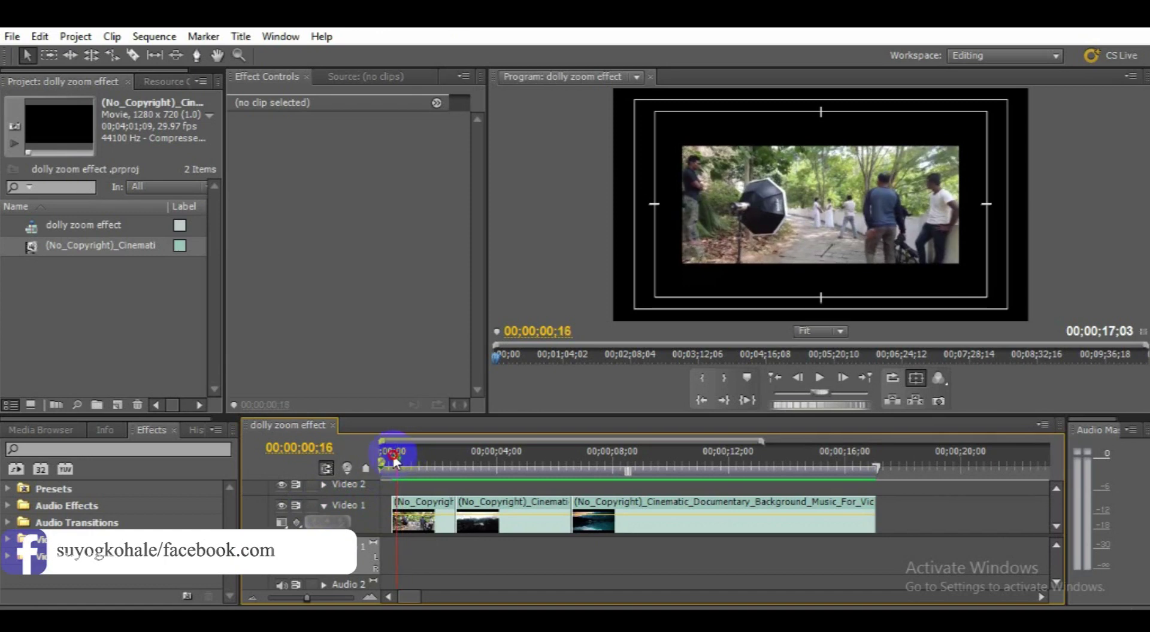
{"action": "left_click_drag", "start_coordinate": [393, 460], "coordinate": [408, 460]}
Step: Set the first clip's Motion Scale to 150.0 and scrub back to check the frame
{"action": "left_click", "coordinate": [422, 514]}
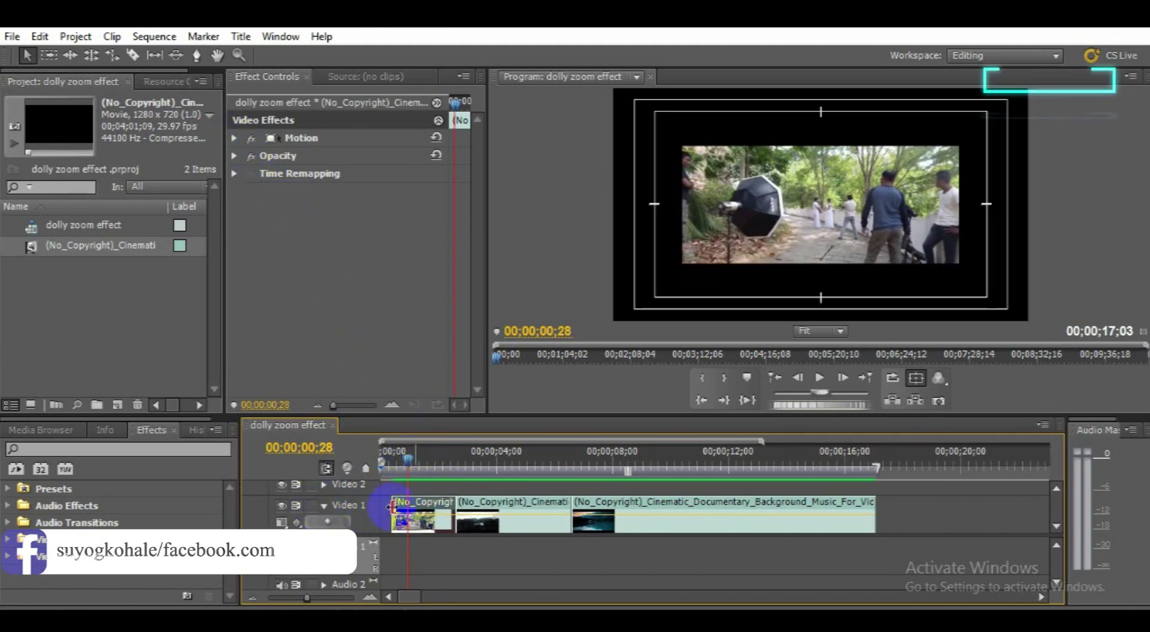
{"action": "left_click", "coordinate": [235, 138]}
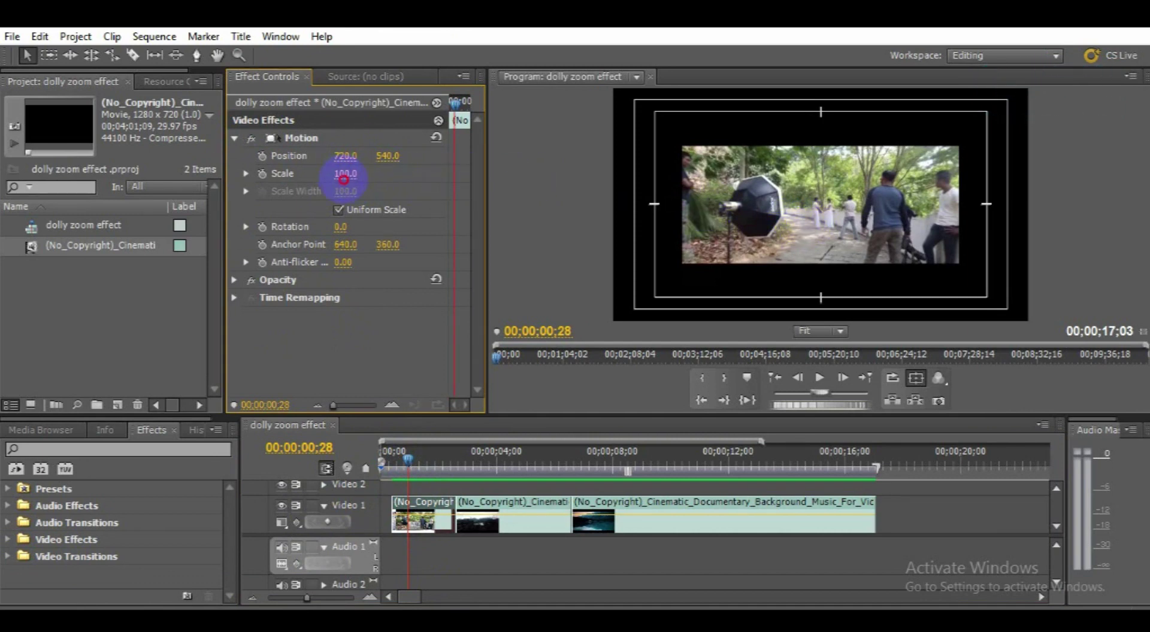
{"action": "left_click_drag", "start_coordinate": [352, 181], "coordinate": [405, 189]}
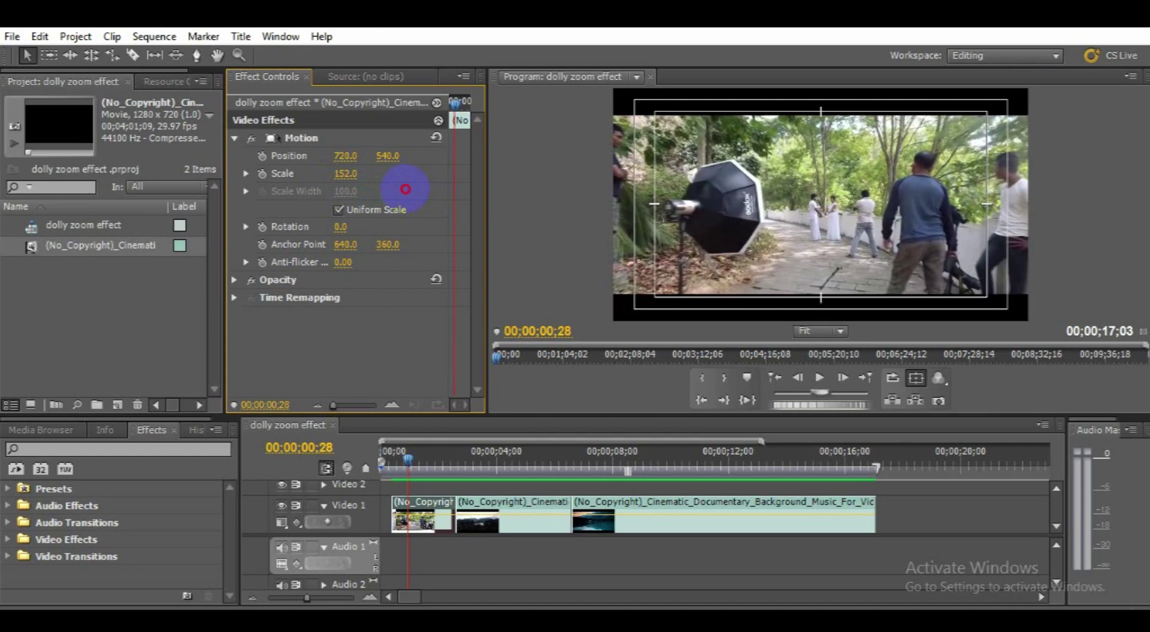
{"action": "left_click_drag", "start_coordinate": [406, 189], "coordinate": [404, 190]}
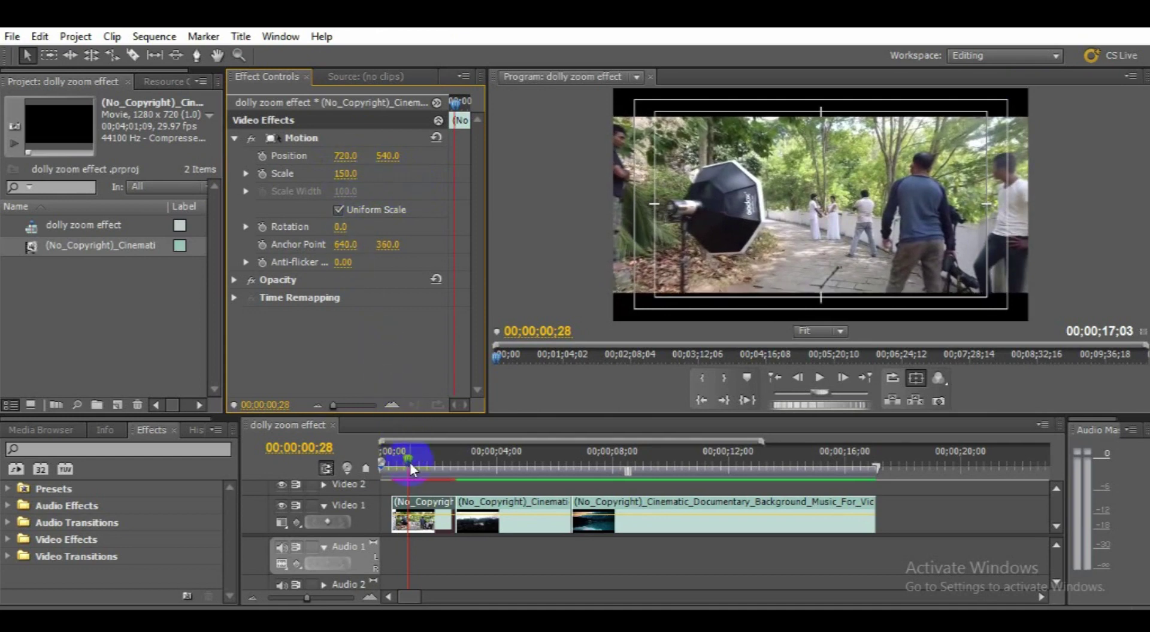
{"action": "left_click_drag", "start_coordinate": [410, 469], "coordinate": [397, 470]}
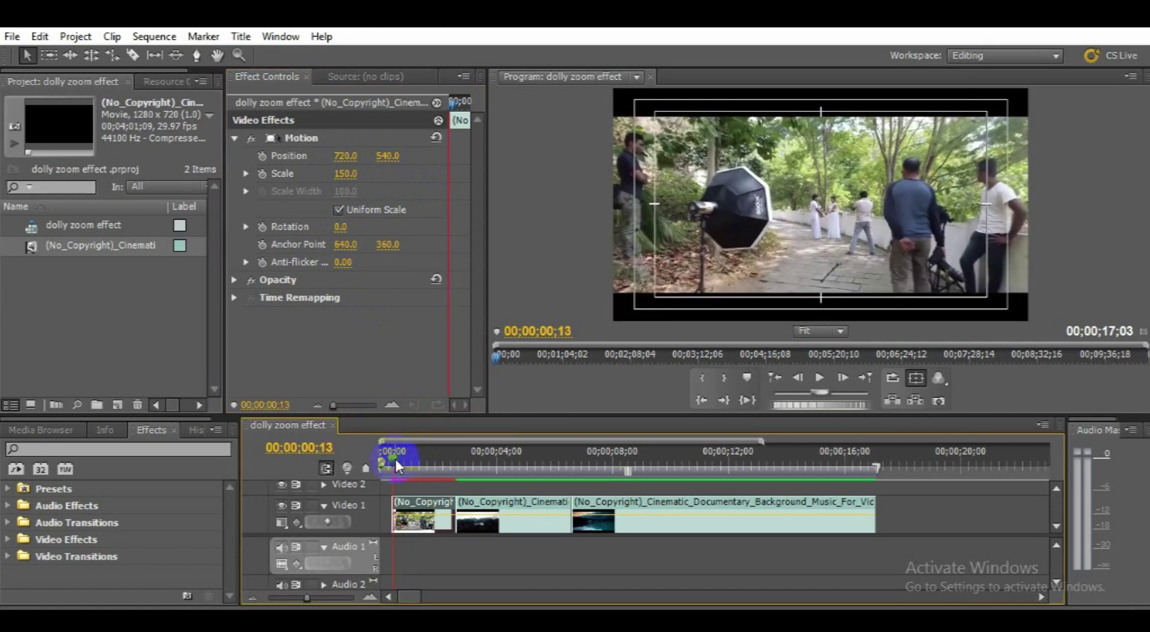
{"action": "left_click_drag", "start_coordinate": [395, 466], "coordinate": [398, 467]}
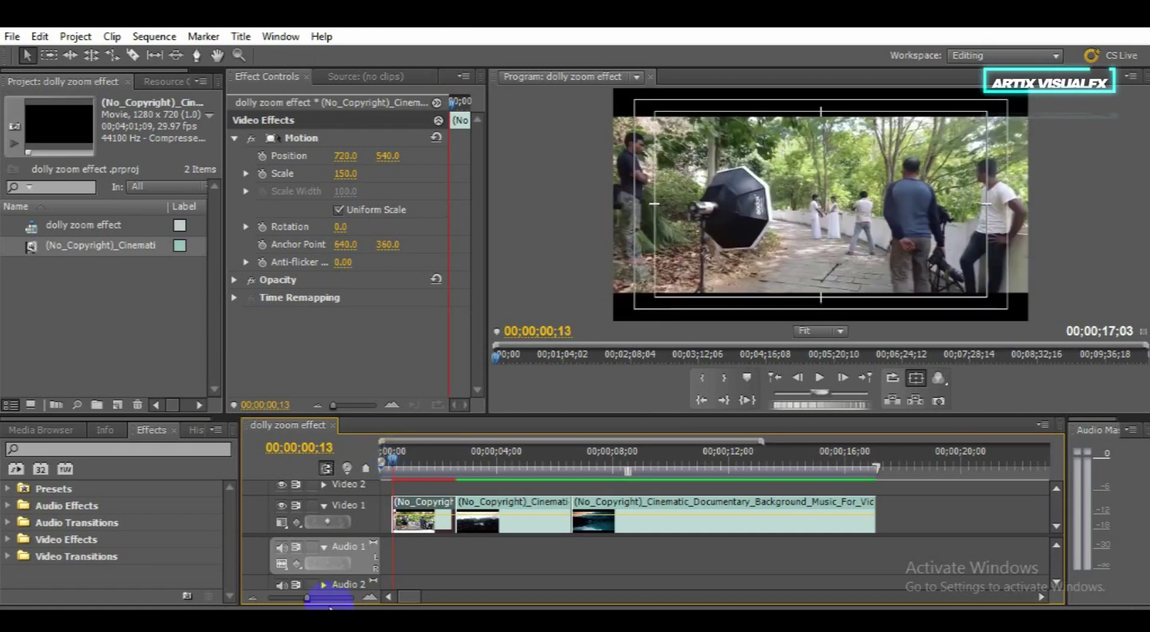
Step: Zoom the timeline in, park at the first clip's start, and set Scale to 300.0
{"action": "left_click_drag", "start_coordinate": [307, 598], "coordinate": [326, 601]}
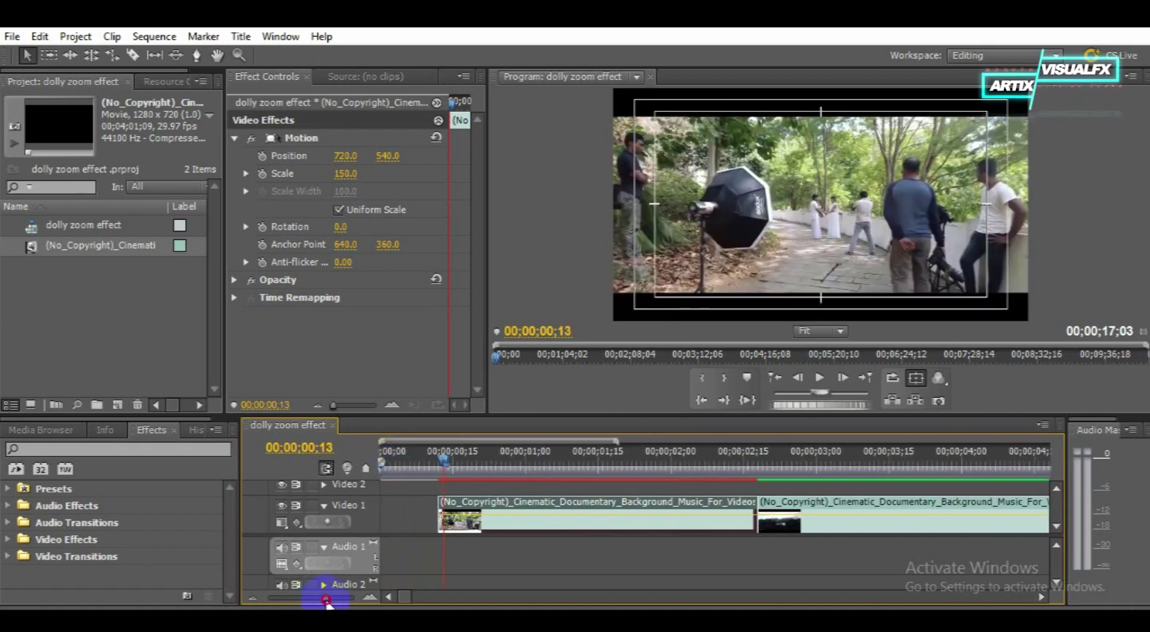
{"action": "left_click_drag", "start_coordinate": [445, 463], "coordinate": [438, 458]}
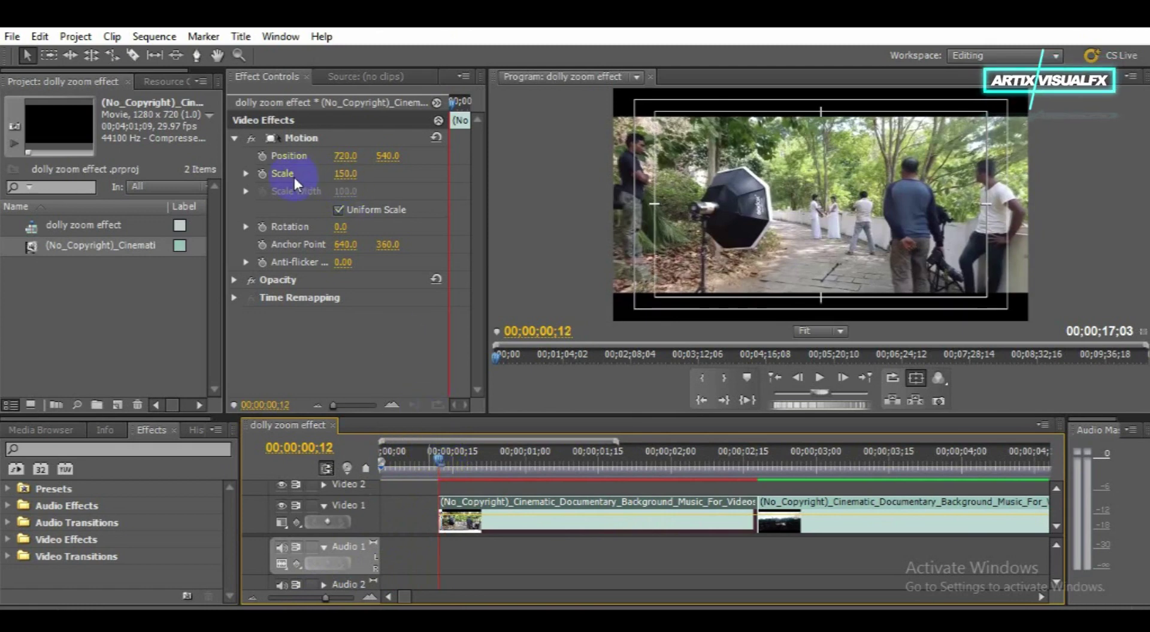
{"action": "left_click_drag", "start_coordinate": [336, 181], "coordinate": [526, 181]}
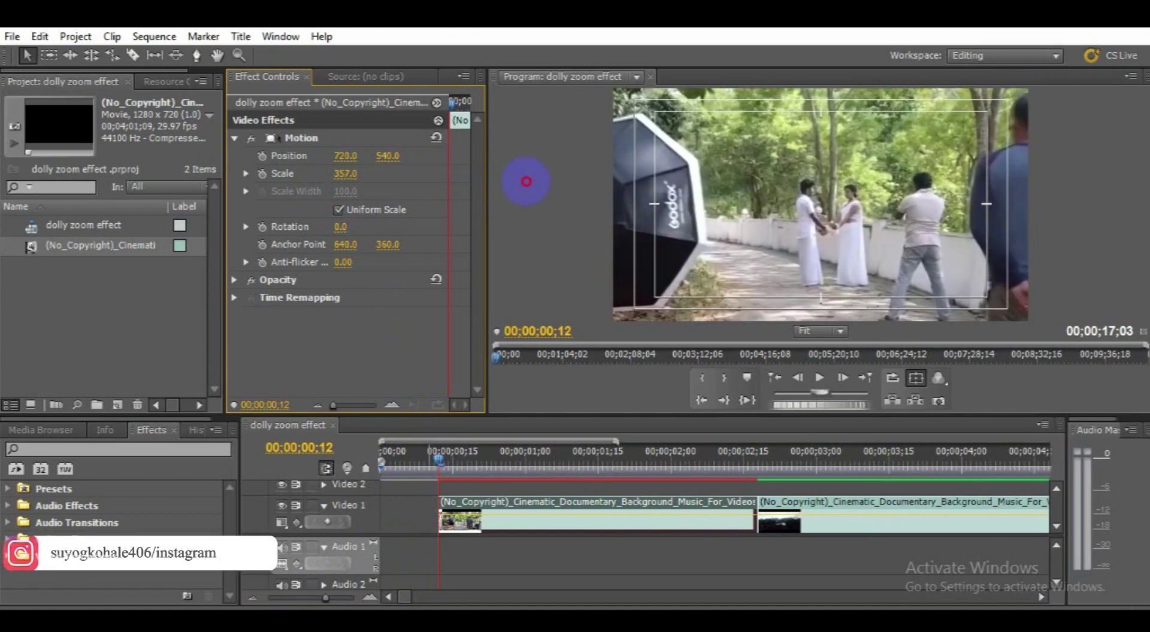
{"action": "left_click_drag", "start_coordinate": [526, 181], "coordinate": [479, 185]}
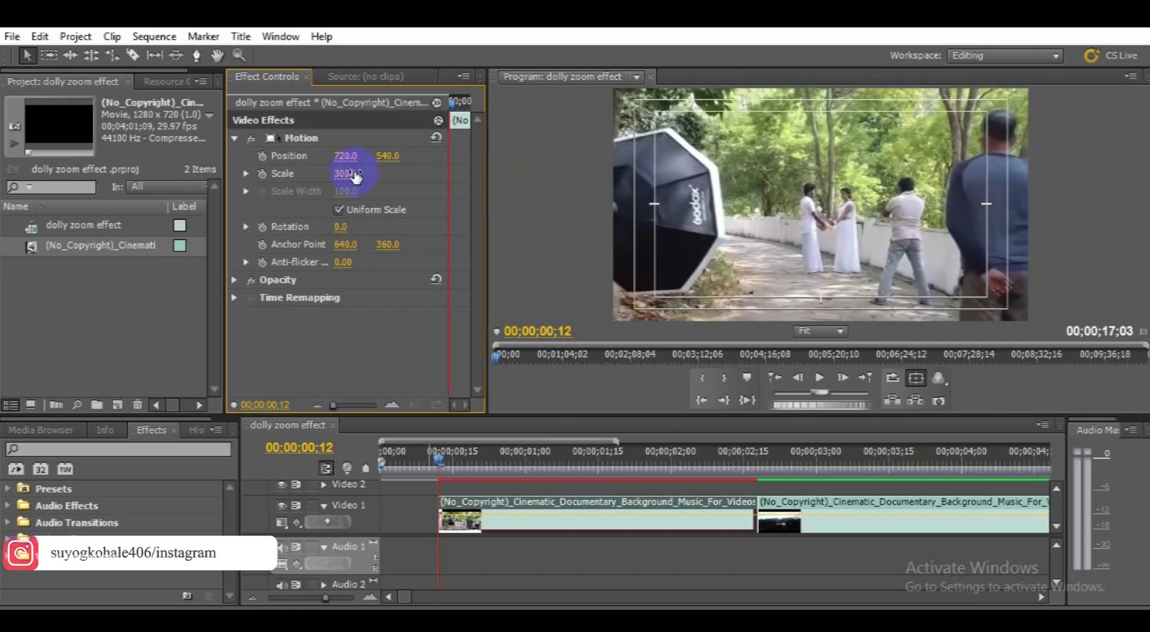
Step: Keyframe Scale 300 and Position 714.0, 468.0 at the first clip's opening frame
{"action": "left_click", "coordinate": [263, 174]}
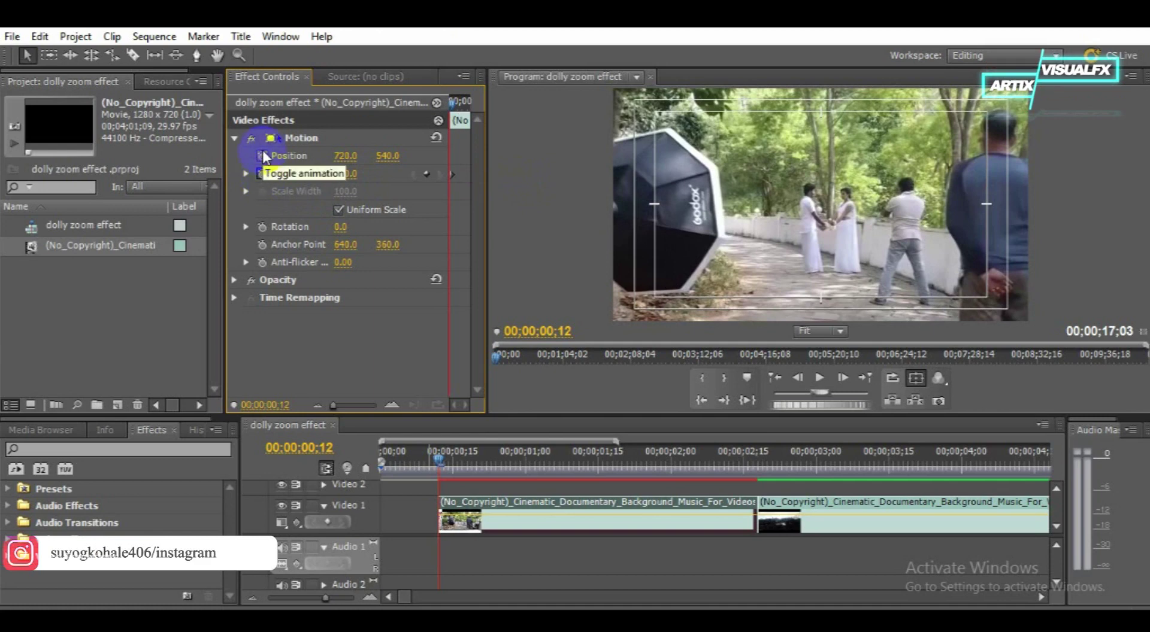
{"action": "left_click", "coordinate": [264, 155]}
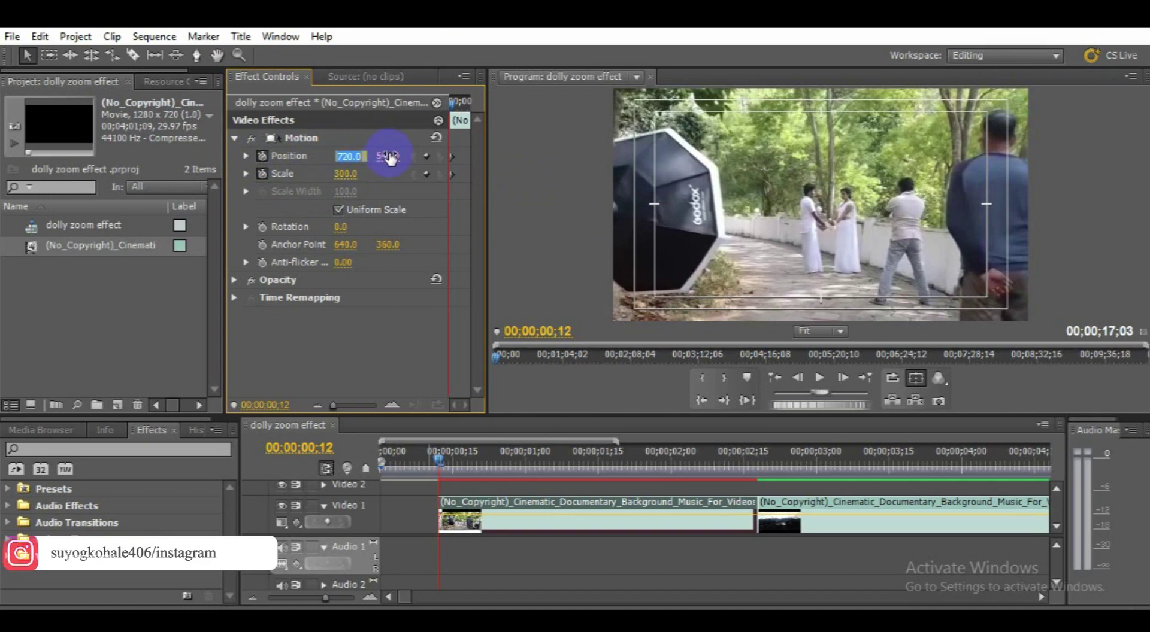
{"action": "left_click_drag", "start_coordinate": [387, 158], "coordinate": [372, 217]}
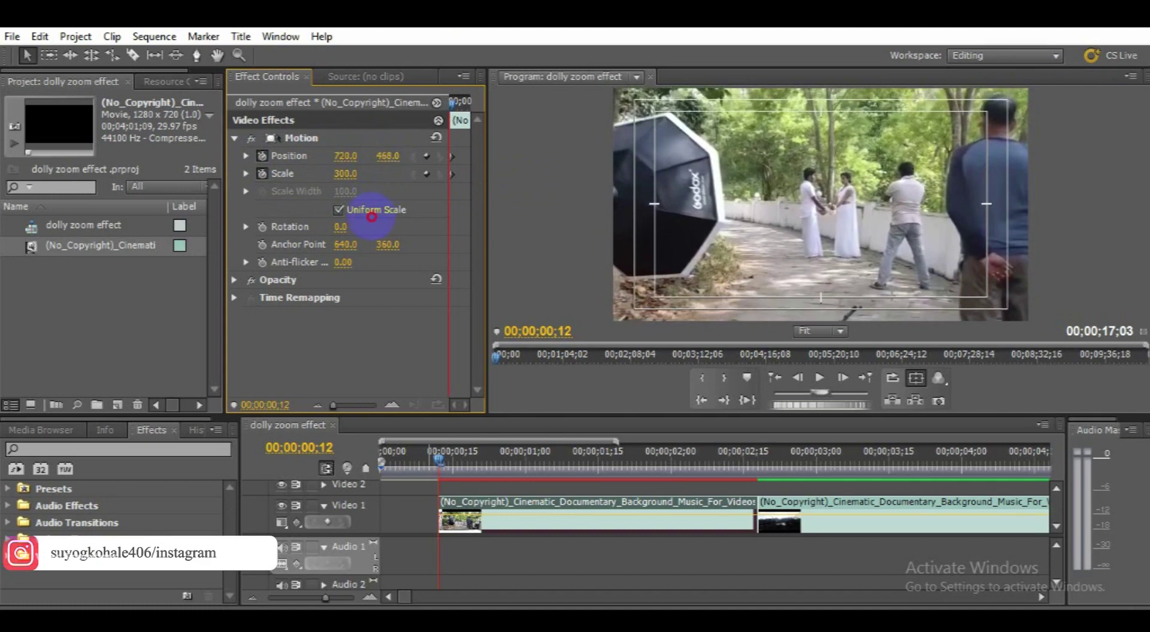
{"action": "left_click_drag", "start_coordinate": [343, 157], "coordinate": [339, 159]}
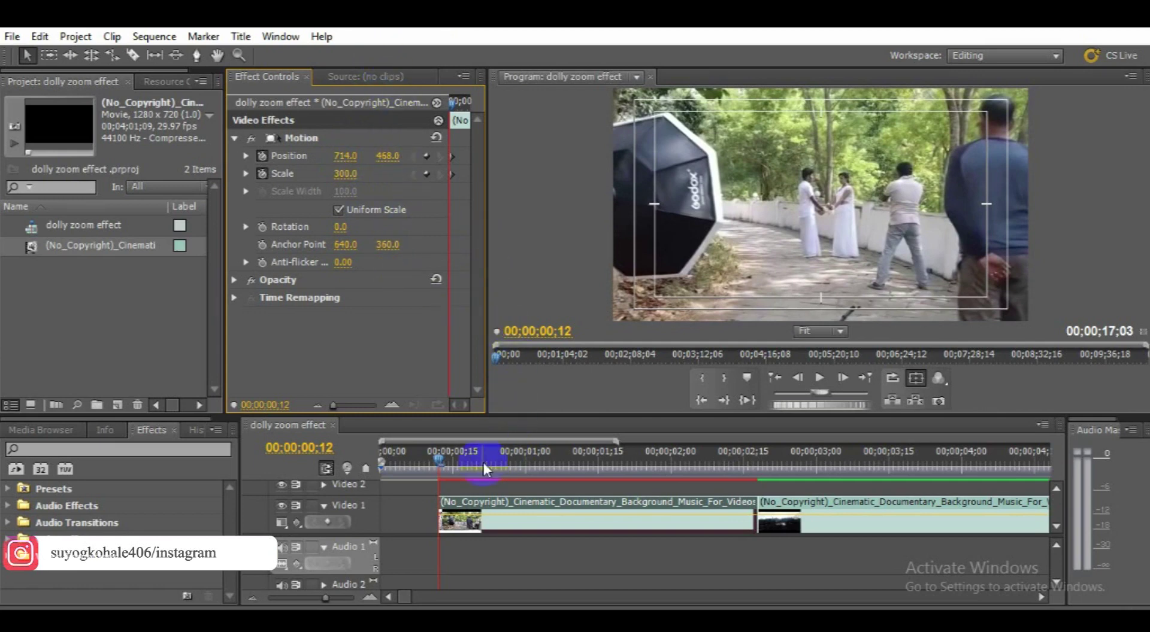
{"action": "left_click_drag", "start_coordinate": [438, 462], "coordinate": [755, 472]}
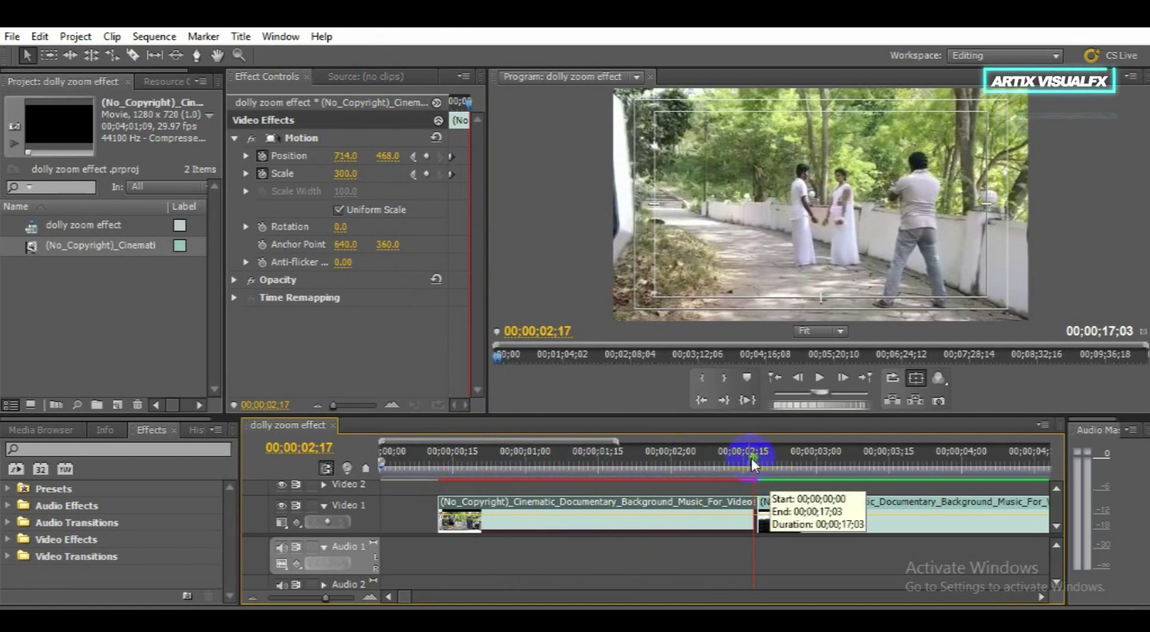
Step: Enter 150 as the clip's Motion Scale at 00;00;02;17
{"action": "left_click", "coordinate": [312, 139]}
{"action": "left_click", "coordinate": [345, 174]}
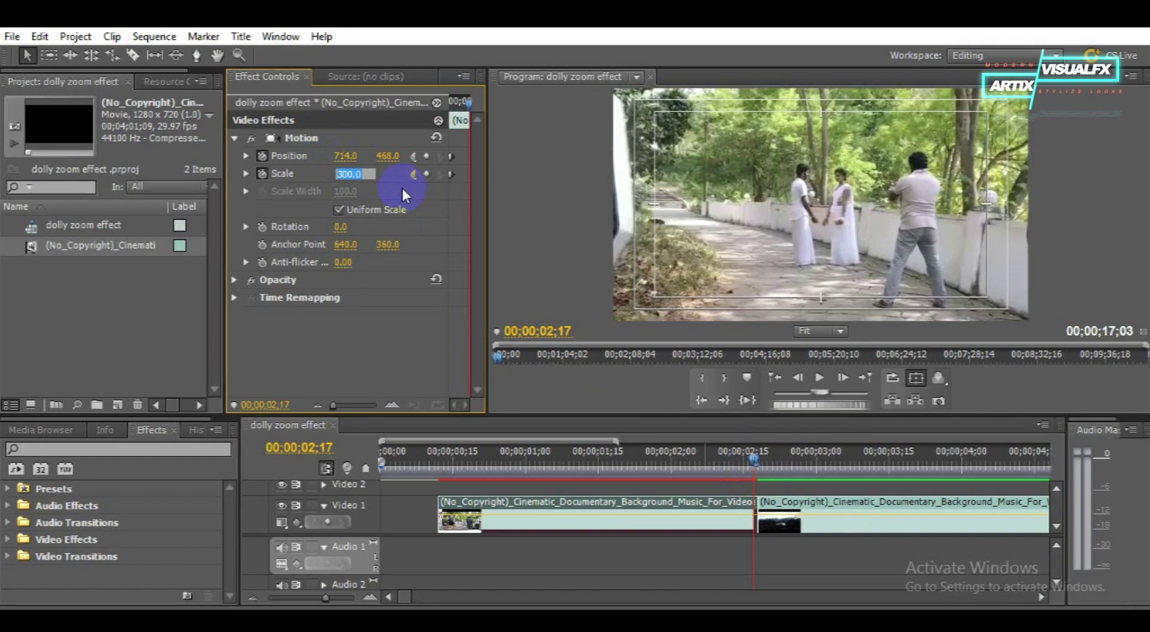
{"action": "type", "text": "150"}
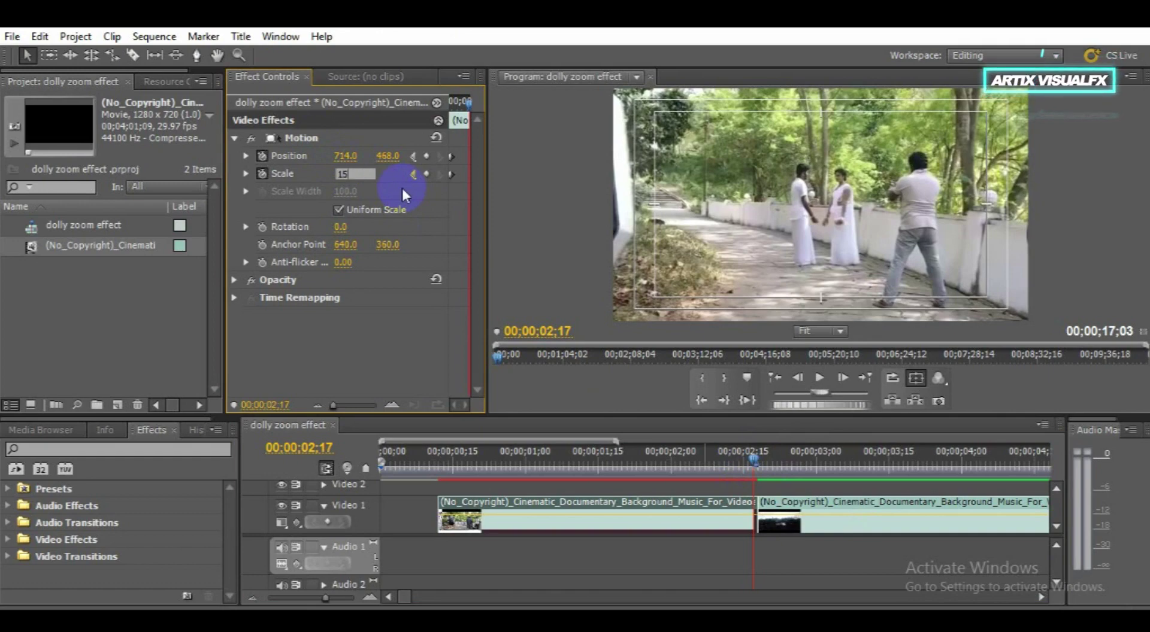
{"action": "left_click", "coordinate": [376, 319]}
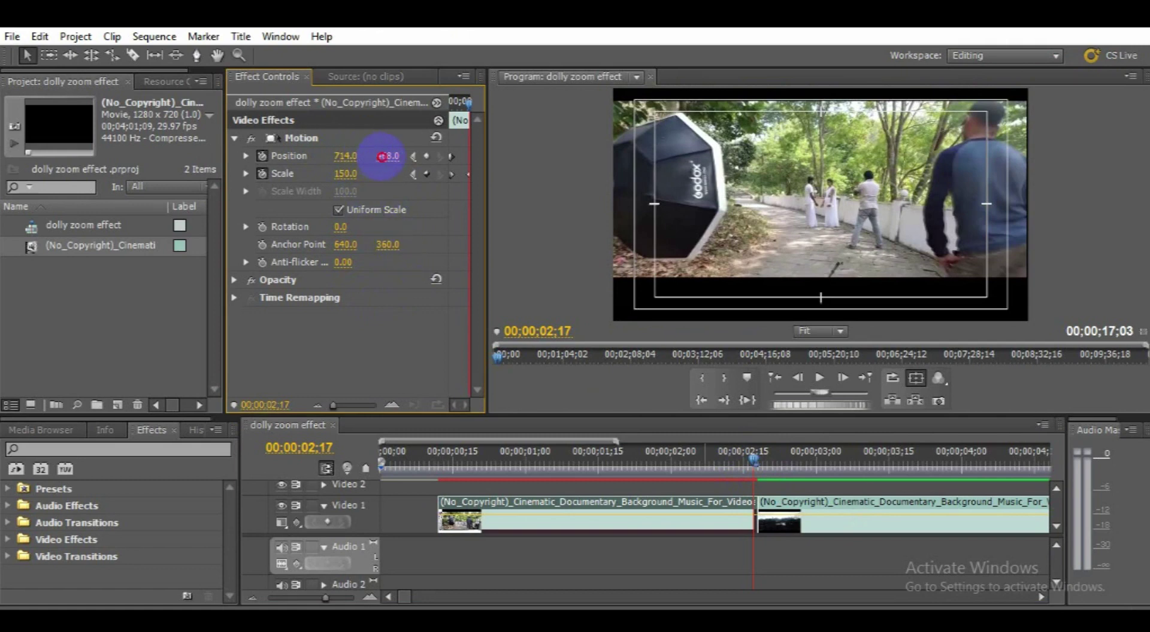
Step: Set Position to about 721, 540 and render a preview of the work area
{"action": "left_click_drag", "start_coordinate": [383, 157], "coordinate": [443, 157]}
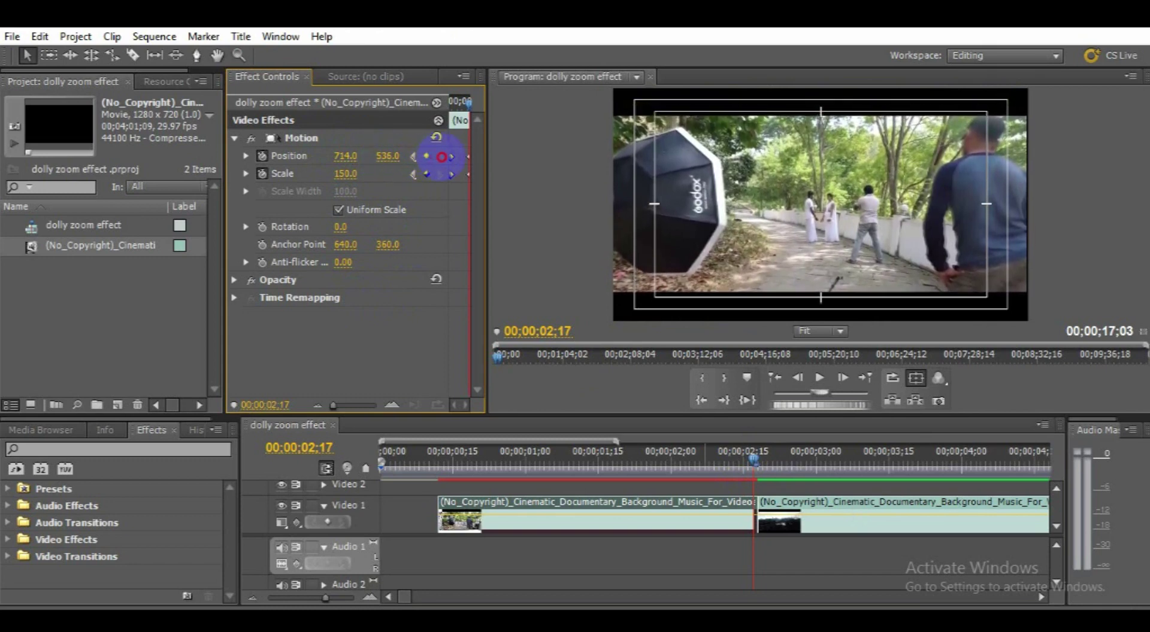
{"action": "left_click", "coordinate": [335, 156]}
{"action": "left_click_drag", "start_coordinate": [354, 161], "coordinate": [368, 160]}
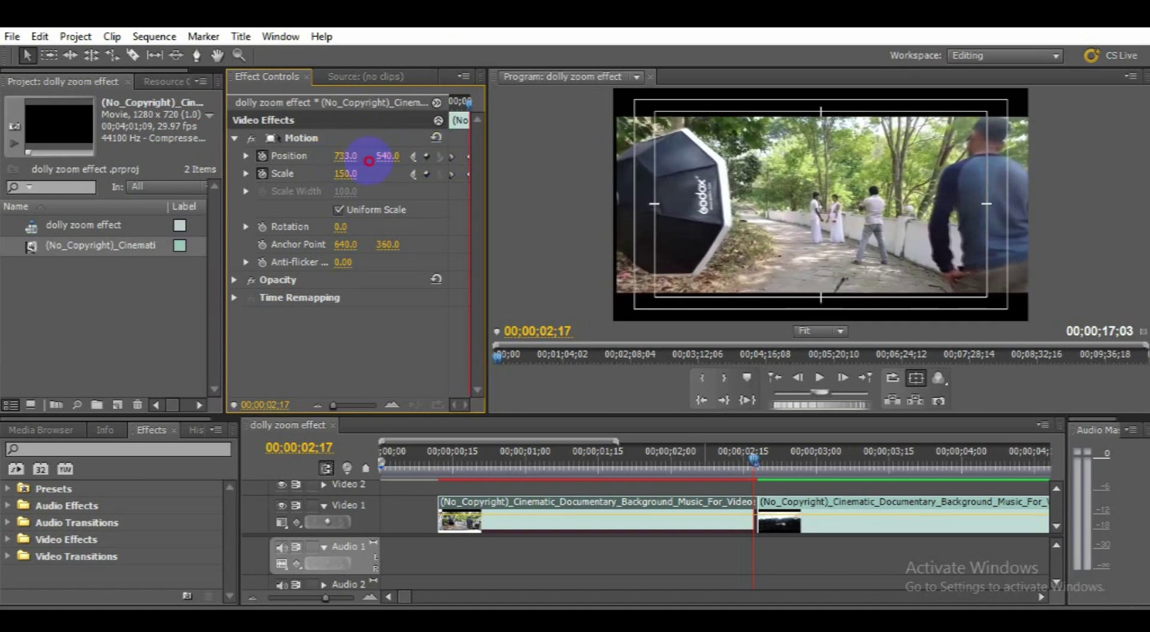
{"action": "left_click_drag", "start_coordinate": [369, 160], "coordinate": [361, 160]}
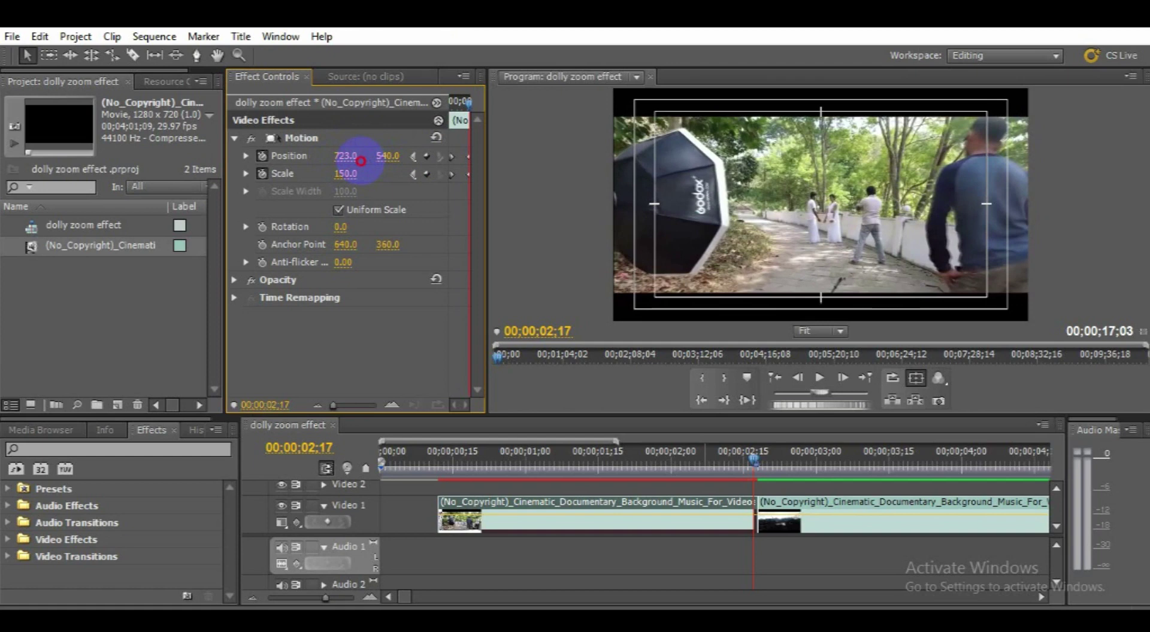
{"action": "left_click_drag", "start_coordinate": [361, 161], "coordinate": [358, 161]}
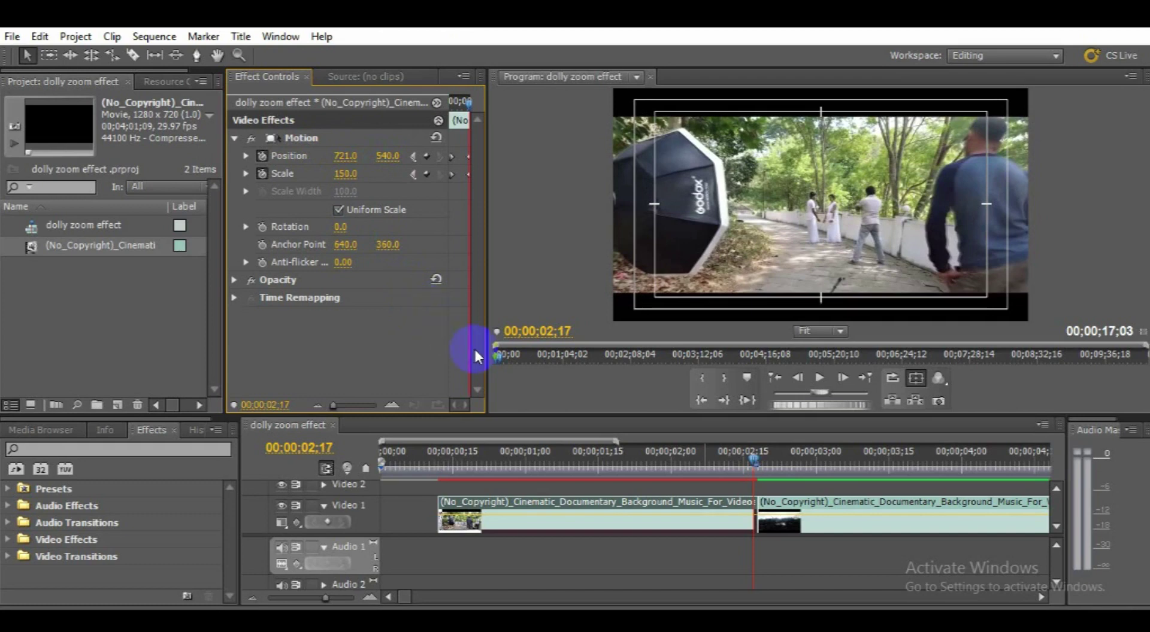
{"action": "key", "text": "Return"}
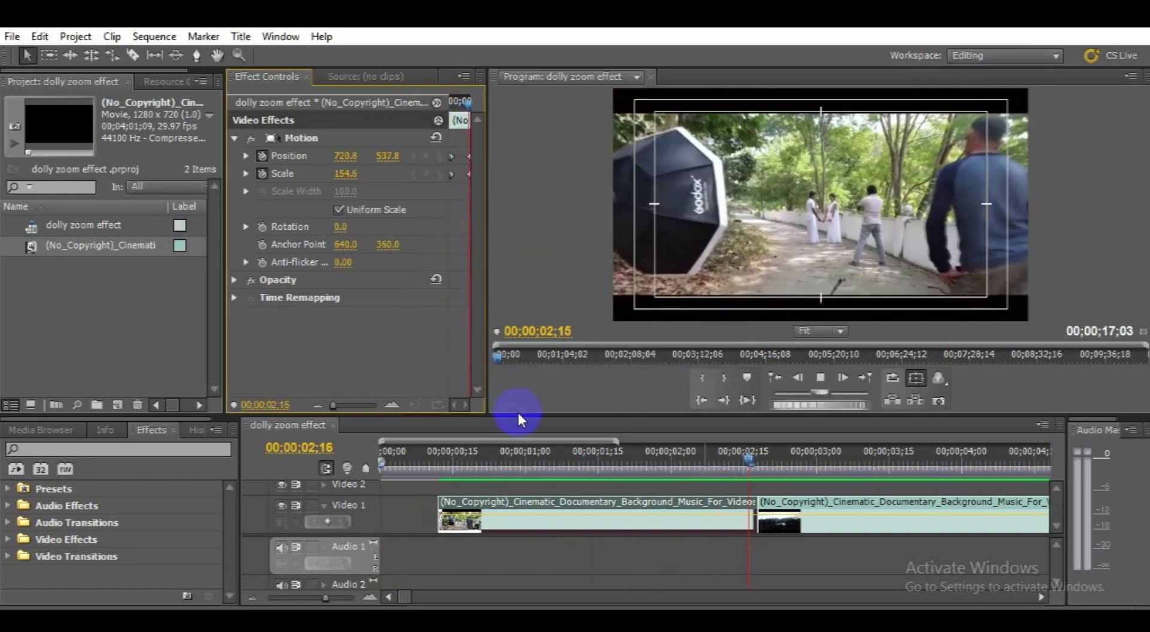
Step: Cut the Video 1 clip at 00;00;02;17 with Ctrl+K
{"action": "left_click_drag", "start_coordinate": [438, 457], "coordinate": [754, 473]}
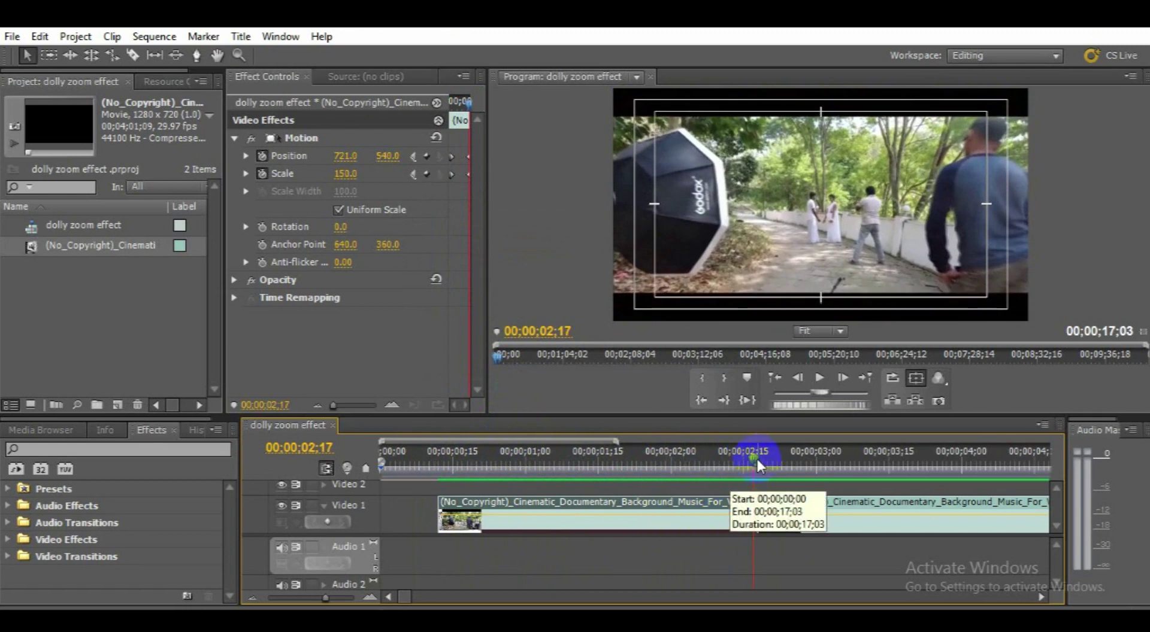
{"action": "key", "text": "ctrl+k"}
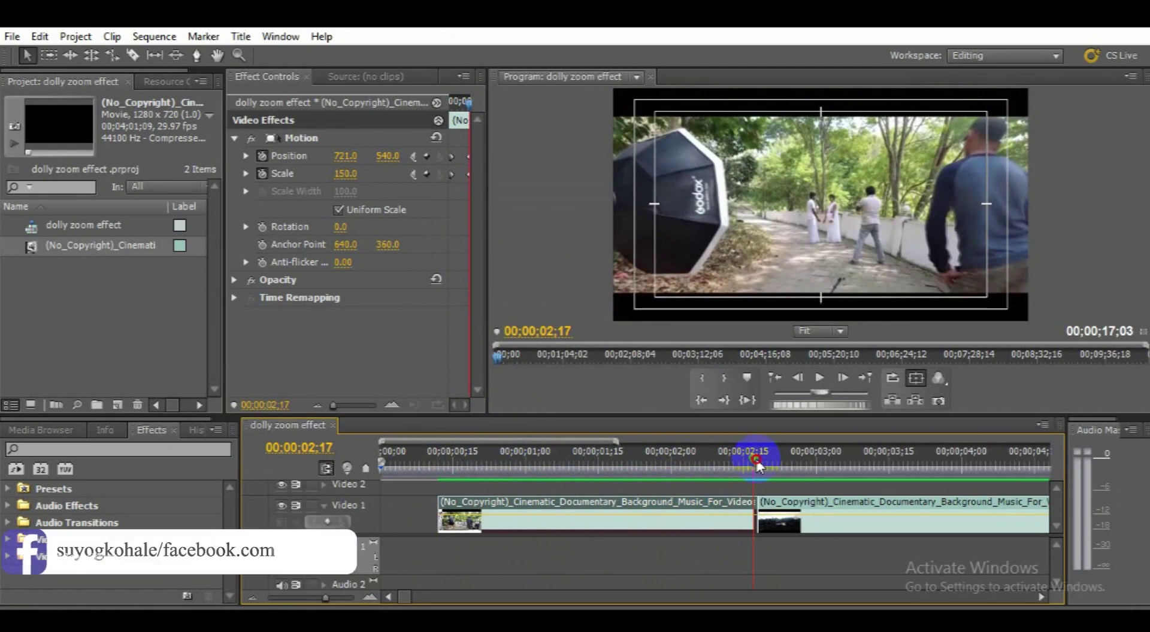
{"action": "left_click", "coordinate": [829, 298]}
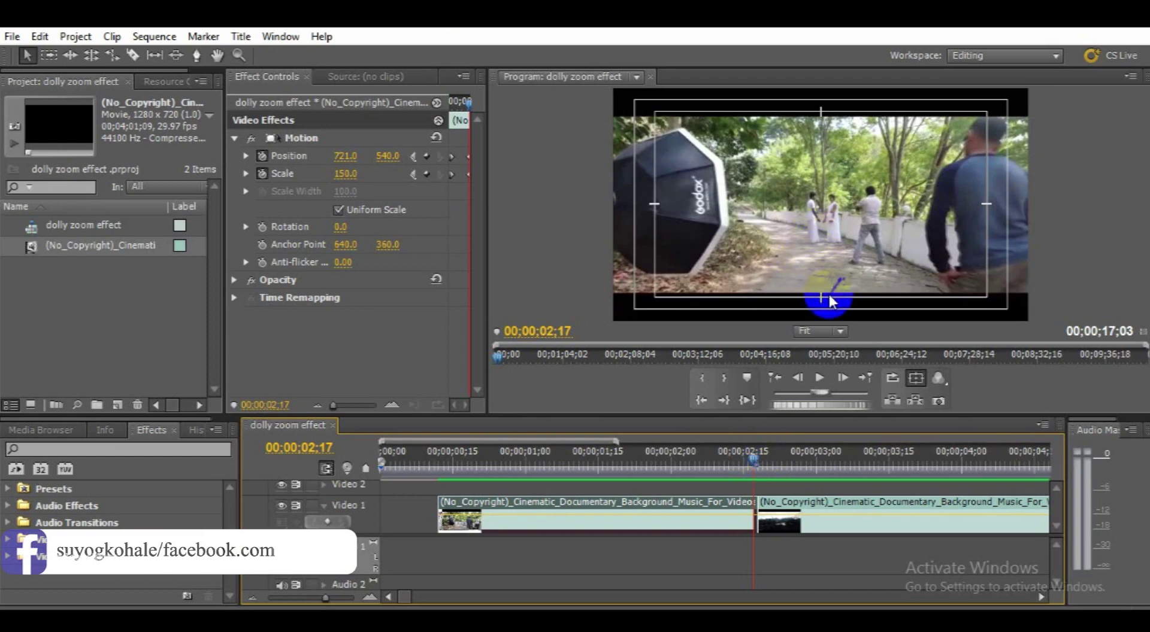
{"action": "left_click", "coordinate": [193, 56]}
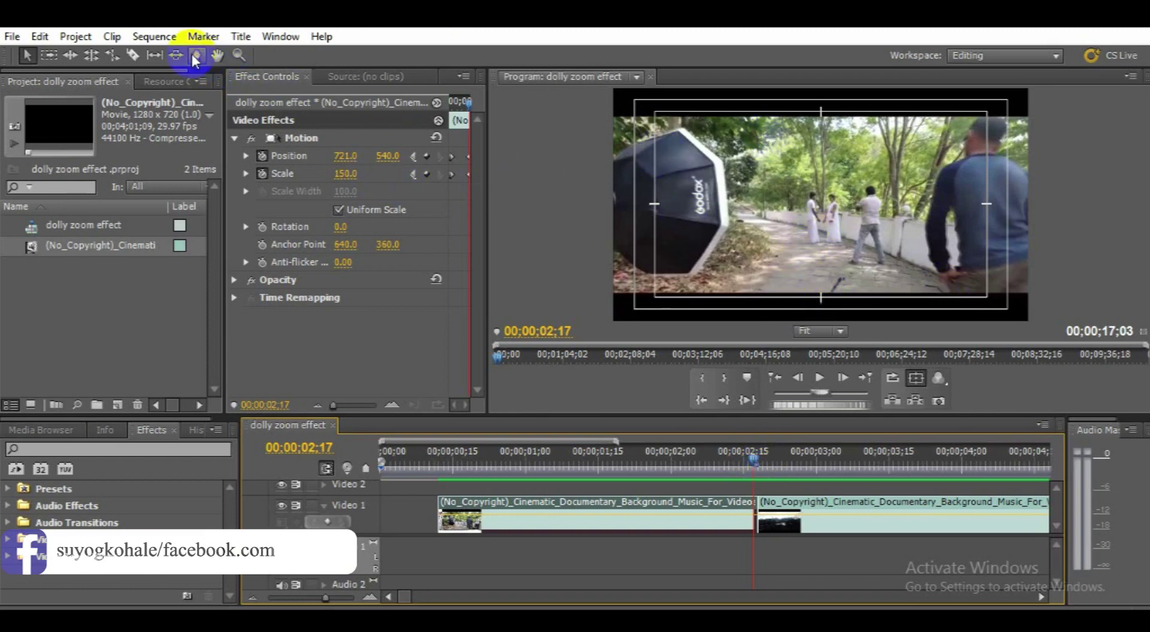
Step: Create a new Default Still title named 'bars'
{"action": "left_click", "coordinate": [243, 40]}
{"action": "mouse_move", "coordinate": [283, 59]}
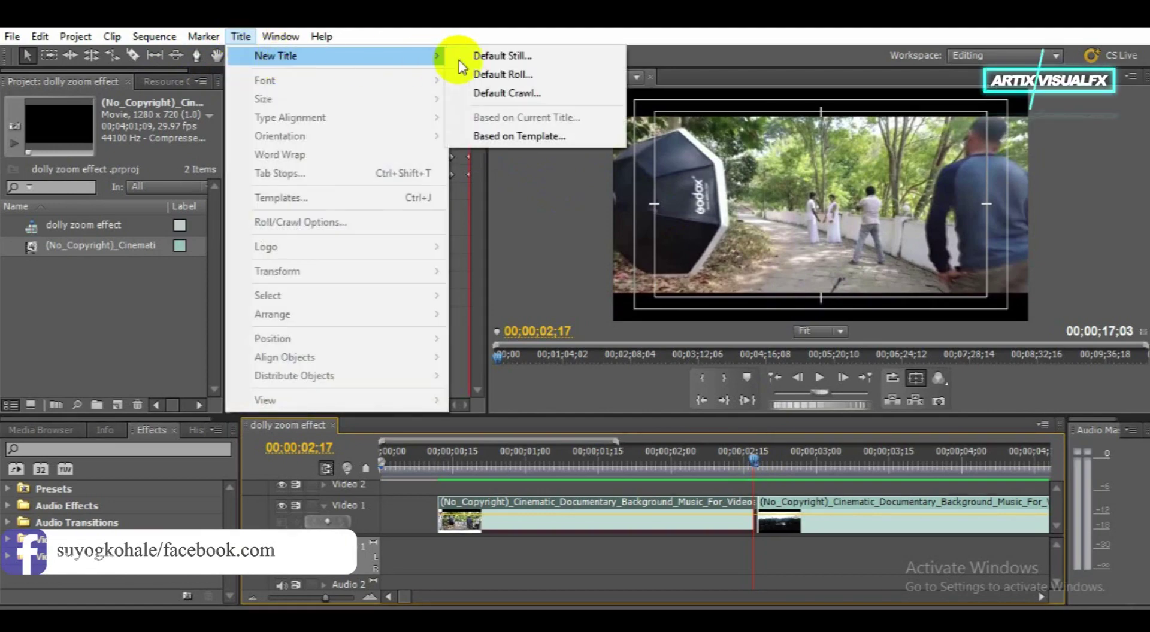
{"action": "left_click", "coordinate": [507, 56]}
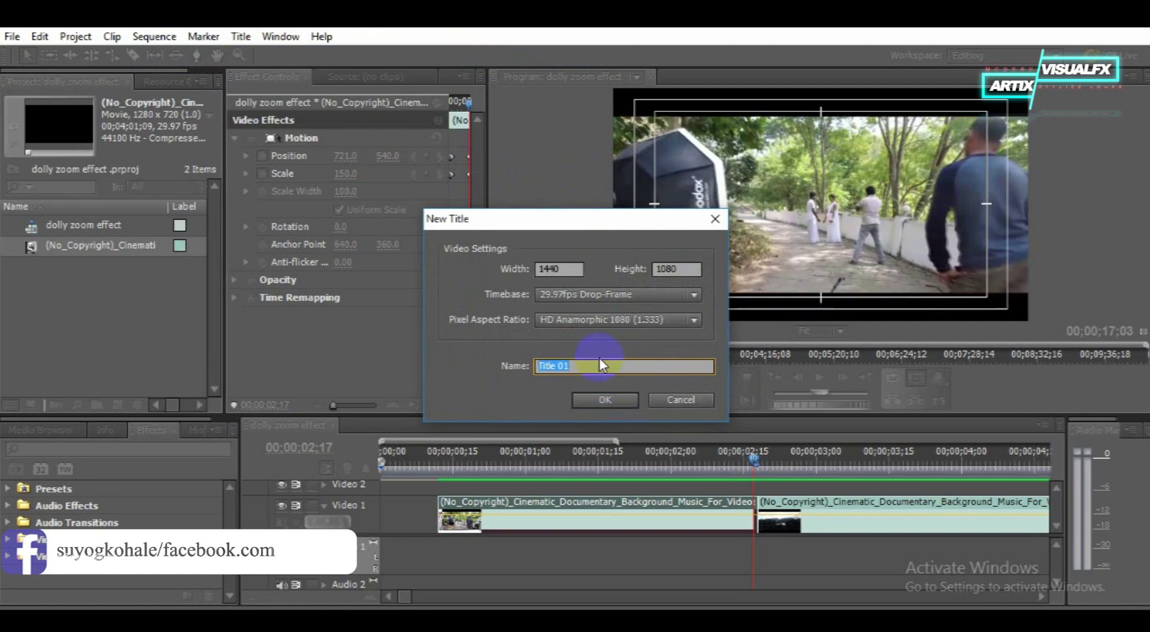
{"action": "type", "text": "barsd"}
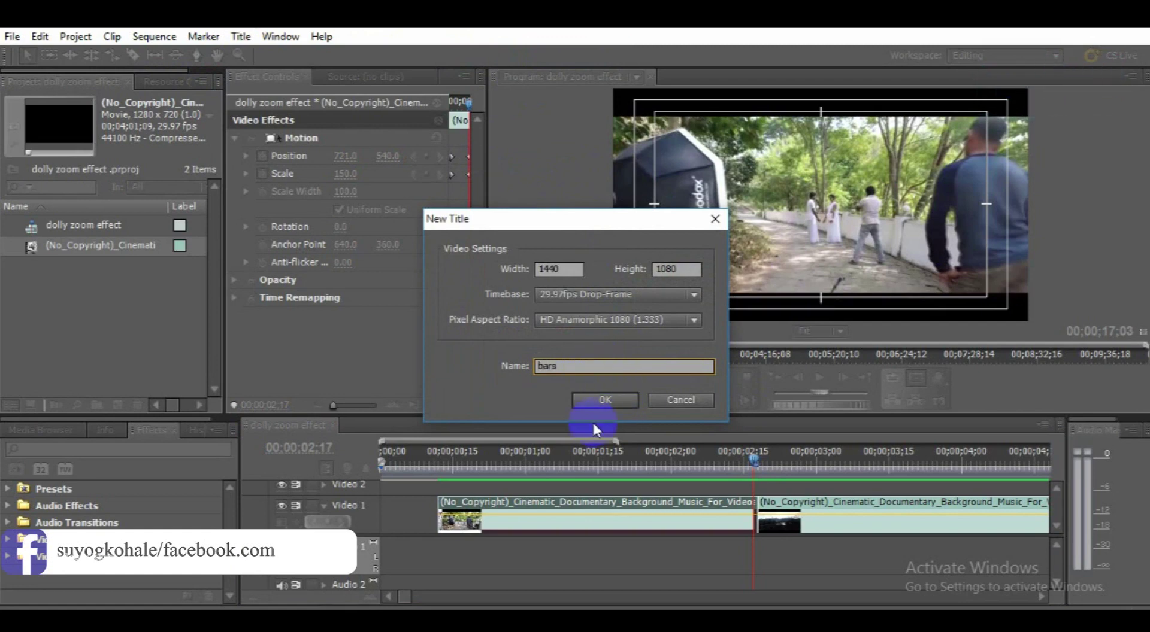
{"action": "left_click", "coordinate": [595, 403]}
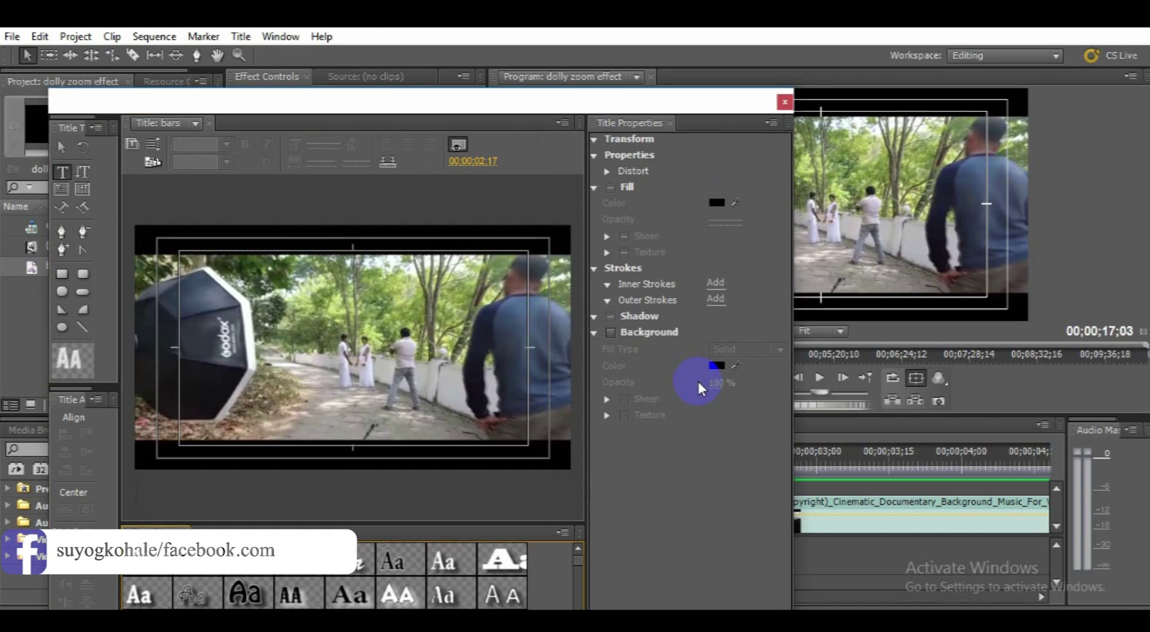
Step: Draw a 2081.6 × 157.4 rectangle along the top of the frame and fill it black (000000)
{"action": "left_click", "coordinate": [62, 275]}
{"action": "left_click", "coordinate": [62, 274]}
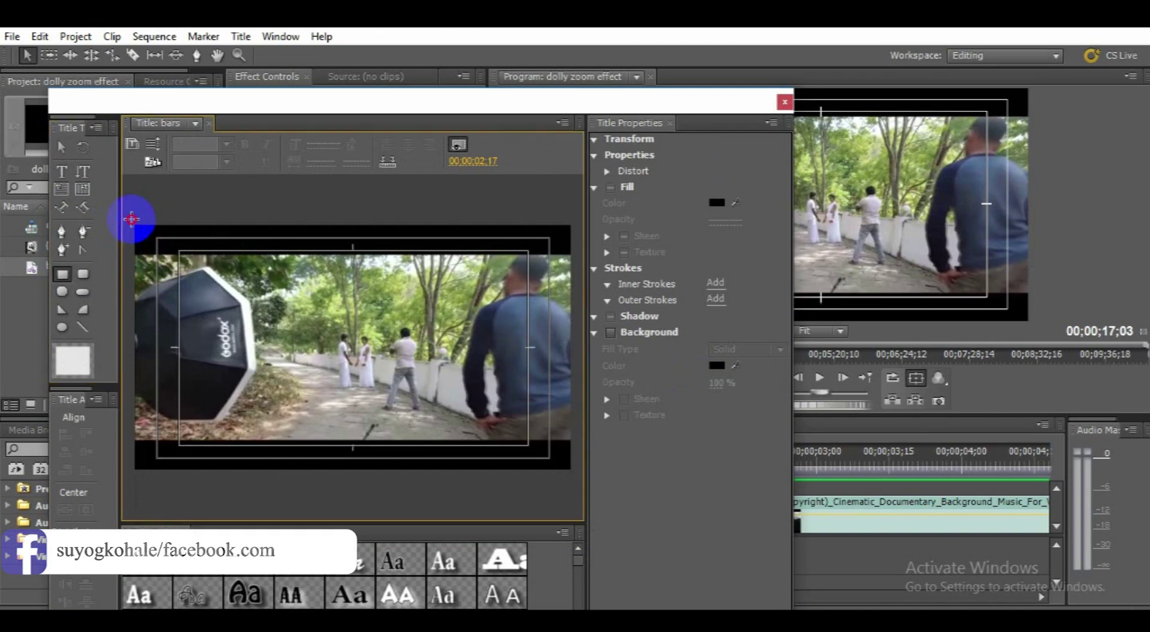
{"action": "mouse_move", "coordinate": [131, 220]}
{"action": "left_mouse_down"}
{"action": "mouse_move", "coordinate": [145, 257]}
{"action": "mouse_move", "coordinate": [605, 256]}
{"action": "left_mouse_up"}
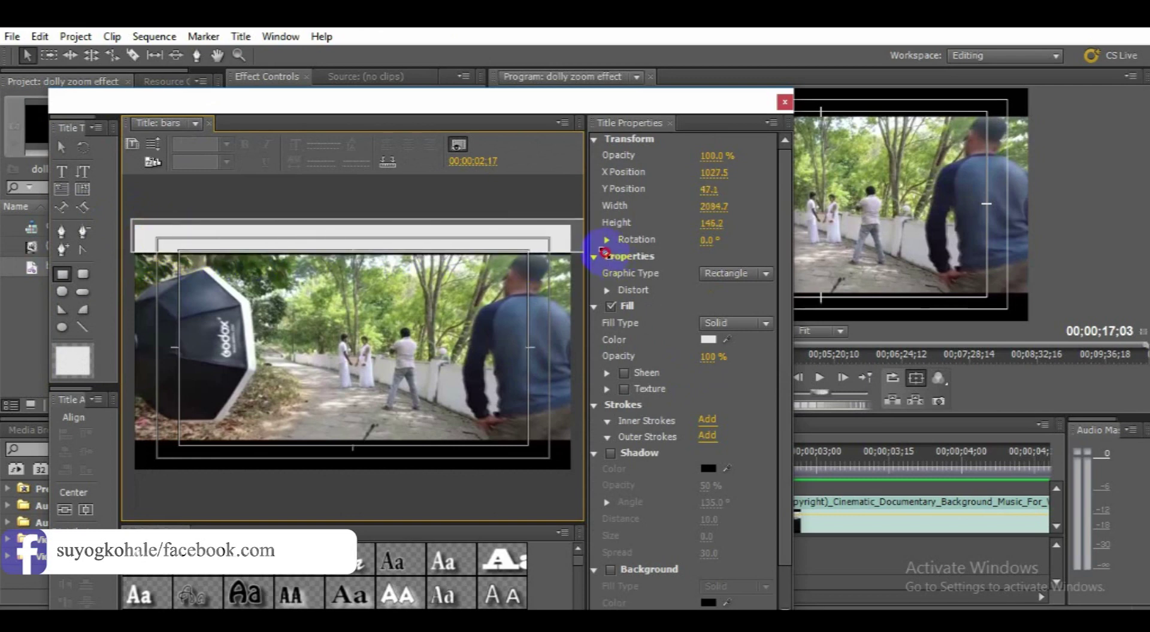
{"action": "left_click_drag", "start_coordinate": [604, 256], "coordinate": [604, 256]}
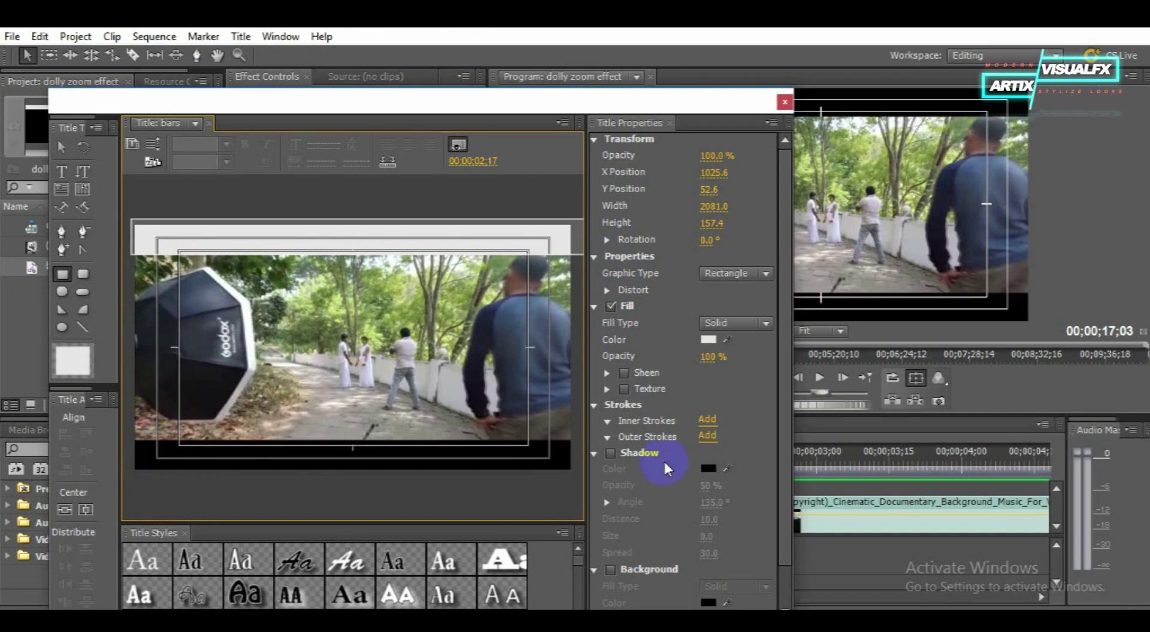
{"action": "left_click", "coordinate": [709, 340]}
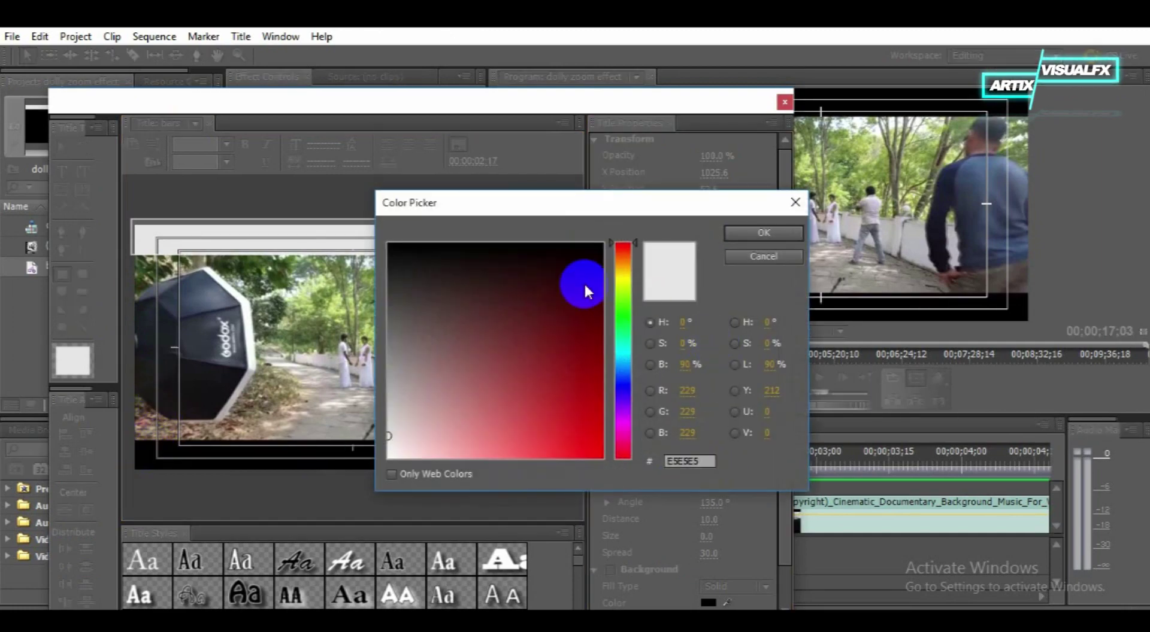
{"action": "left_click_drag", "start_coordinate": [455, 279], "coordinate": [342, 216]}
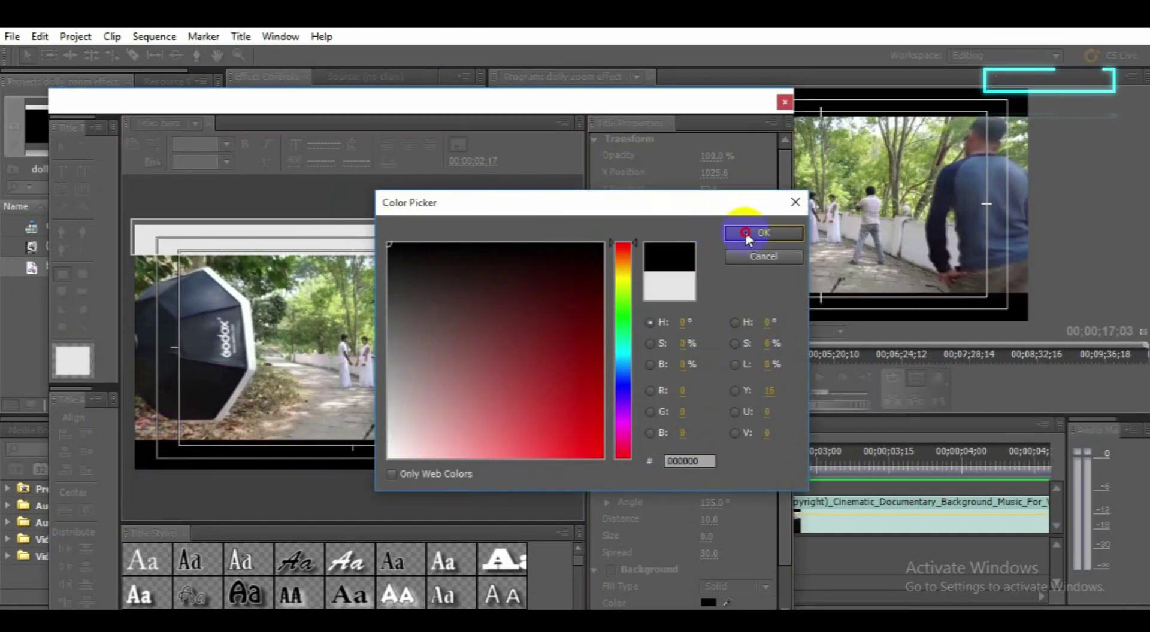
{"action": "left_click", "coordinate": [749, 233]}
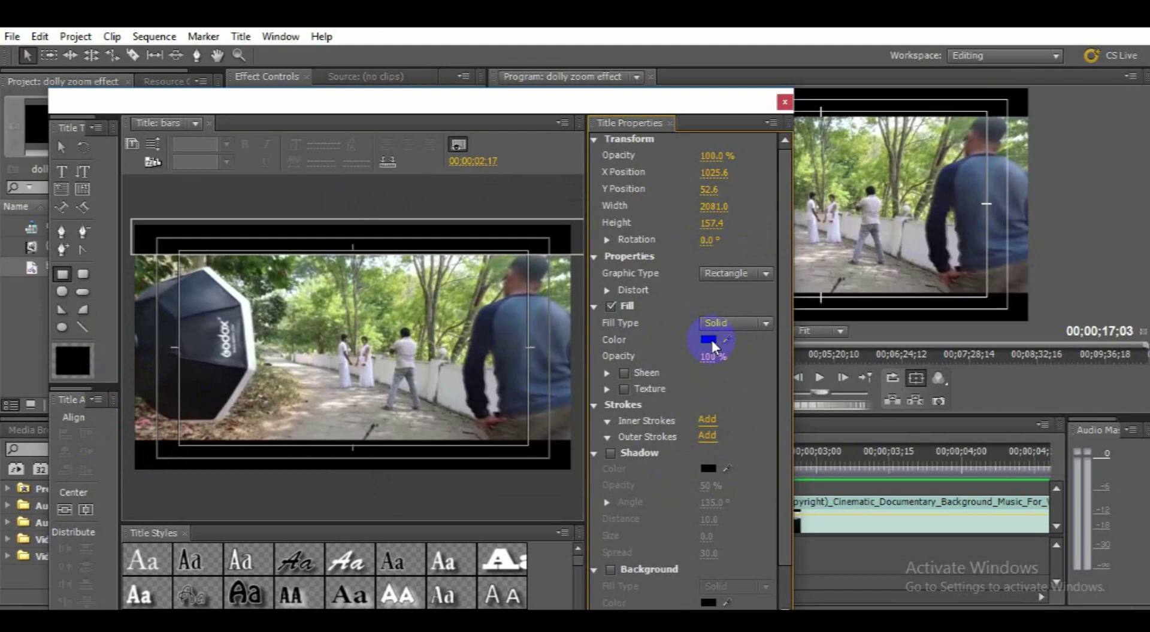
{"action": "left_click", "coordinate": [61, 147]}
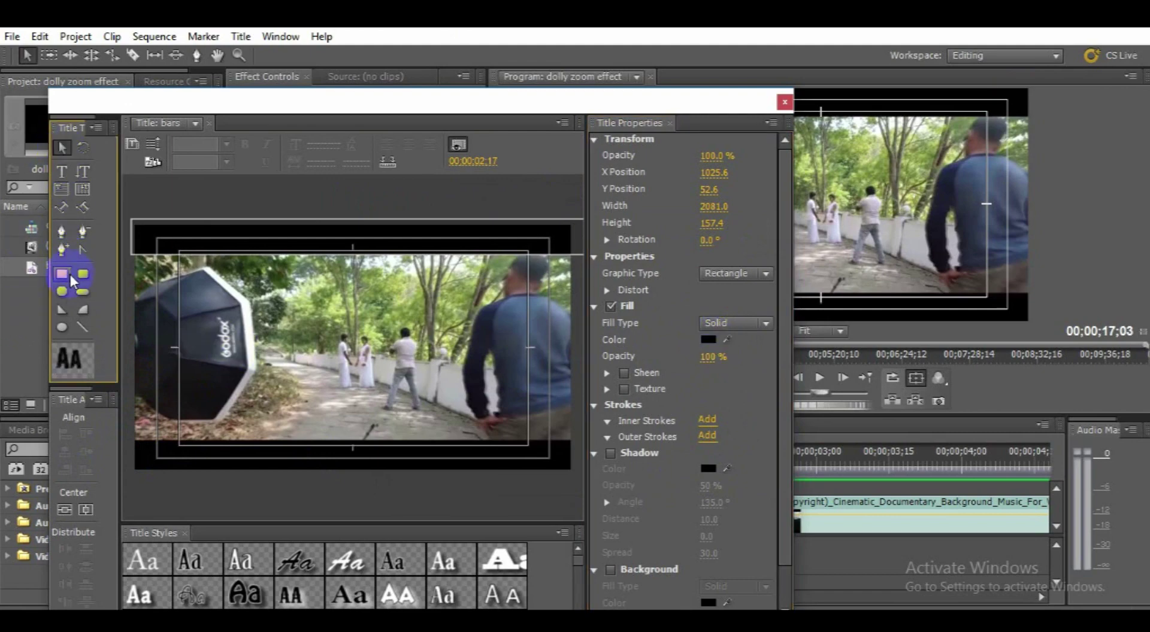
Step: Preset the rectangle fill colour to white for the next bar
{"action": "left_click", "coordinate": [72, 279]}
{"action": "left_click", "coordinate": [708, 340]}
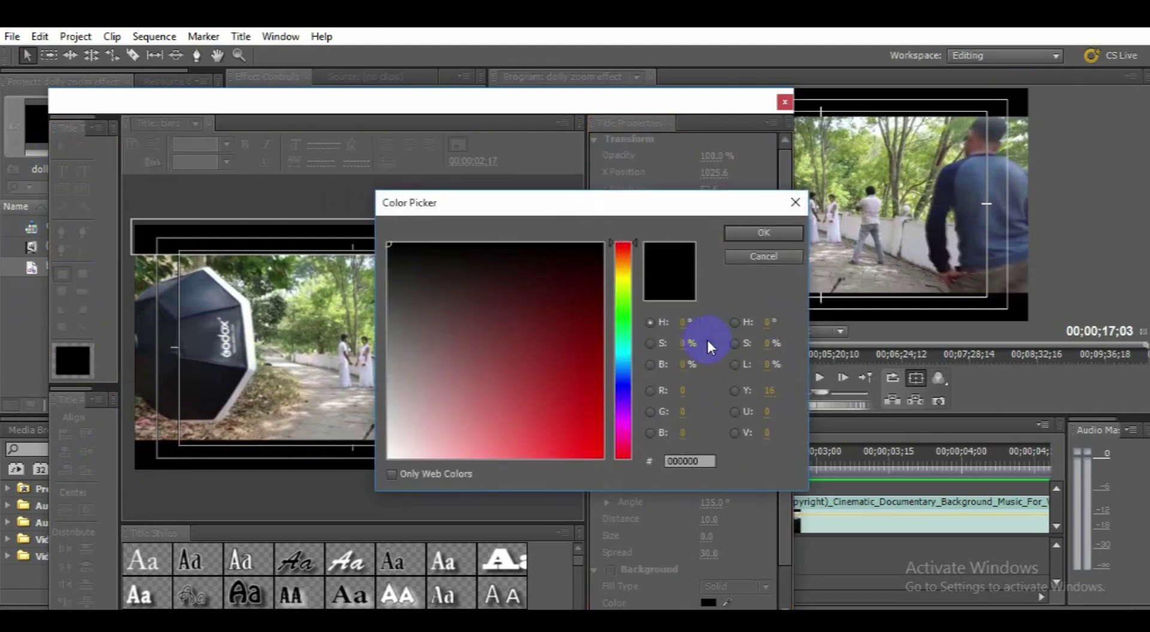
{"action": "left_click_drag", "start_coordinate": [433, 439], "coordinate": [359, 457]}
{"action": "left_click", "coordinate": [737, 232]}
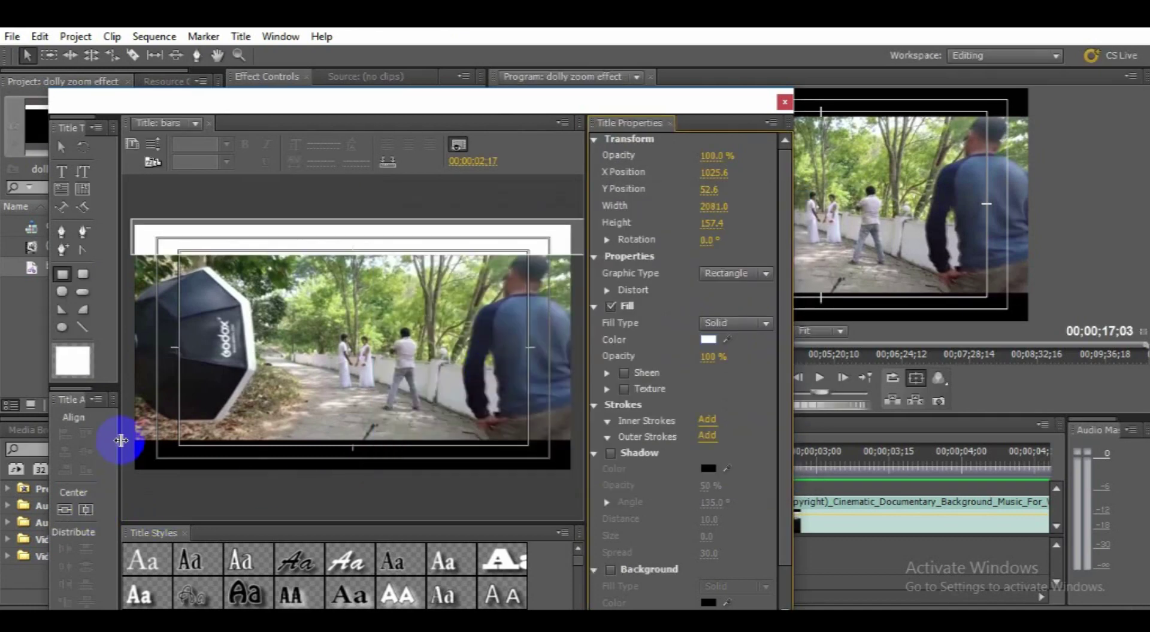
Step: Draw a second bar along the bottom of the frame and fill it black
{"action": "left_click_drag", "start_coordinate": [122, 438], "coordinate": [578, 506]}
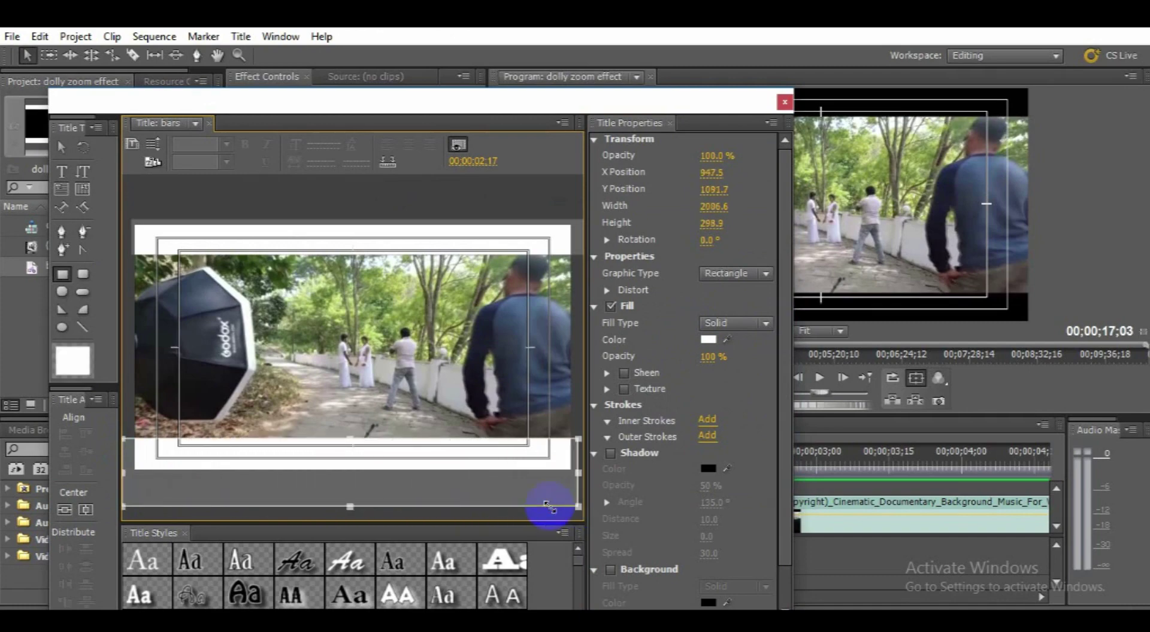
{"action": "left_click", "coordinate": [709, 340]}
{"action": "left_click_drag", "start_coordinate": [473, 325], "coordinate": [388, 243]}
{"action": "left_click", "coordinate": [777, 234]}
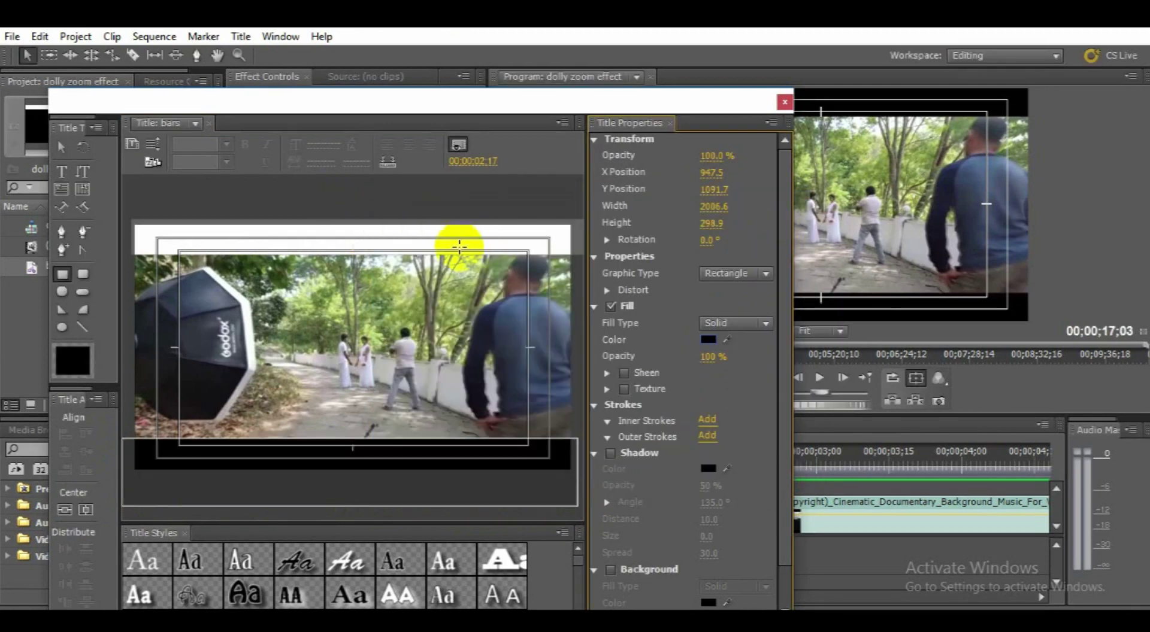
{"action": "left_click", "coordinate": [66, 151]}
Step: Change the top bar's fill from white to black (000000)
{"action": "left_click", "coordinate": [238, 231]}
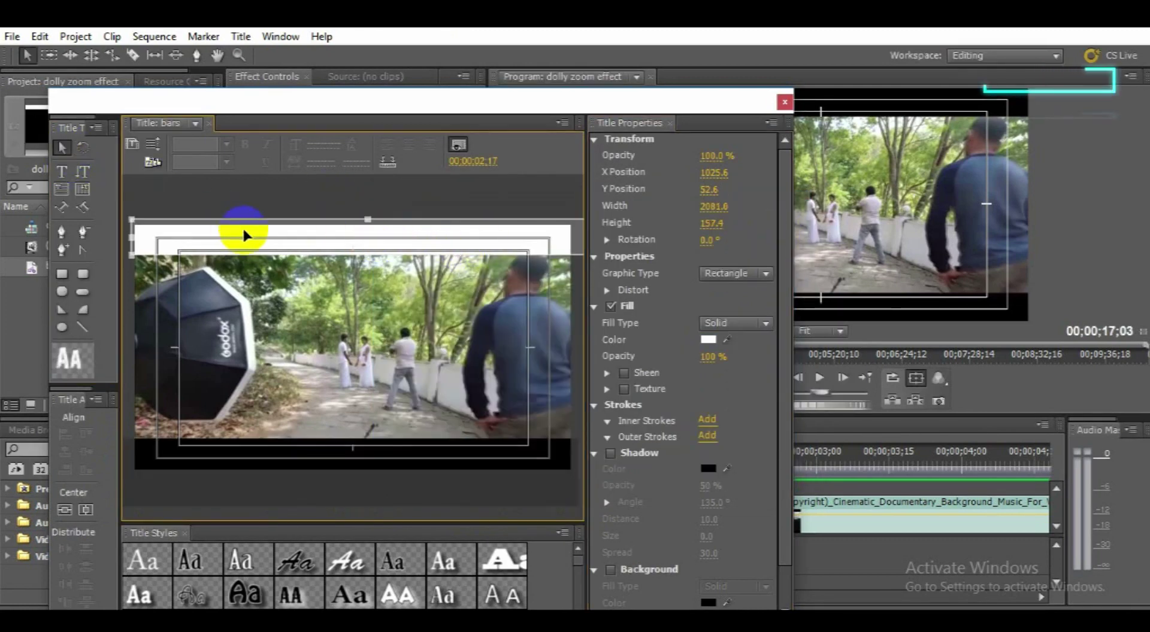
{"action": "left_click", "coordinate": [707, 344]}
{"action": "left_click_drag", "start_coordinate": [543, 361], "coordinate": [347, 218]}
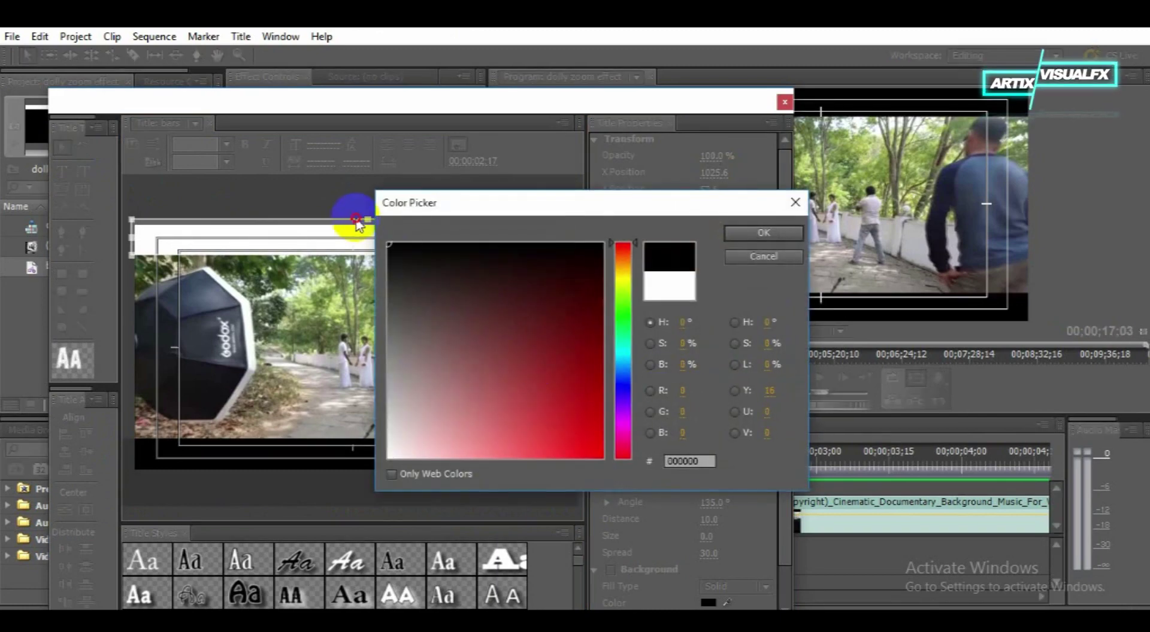
{"action": "left_click", "coordinate": [759, 233]}
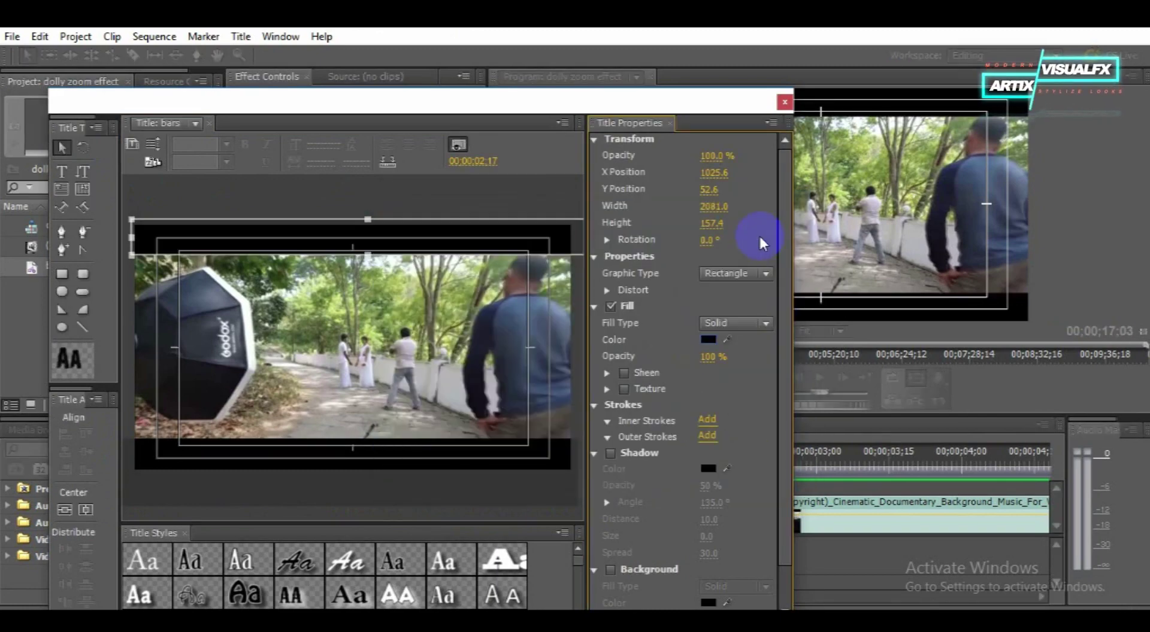
{"action": "left_click", "coordinate": [551, 202]}
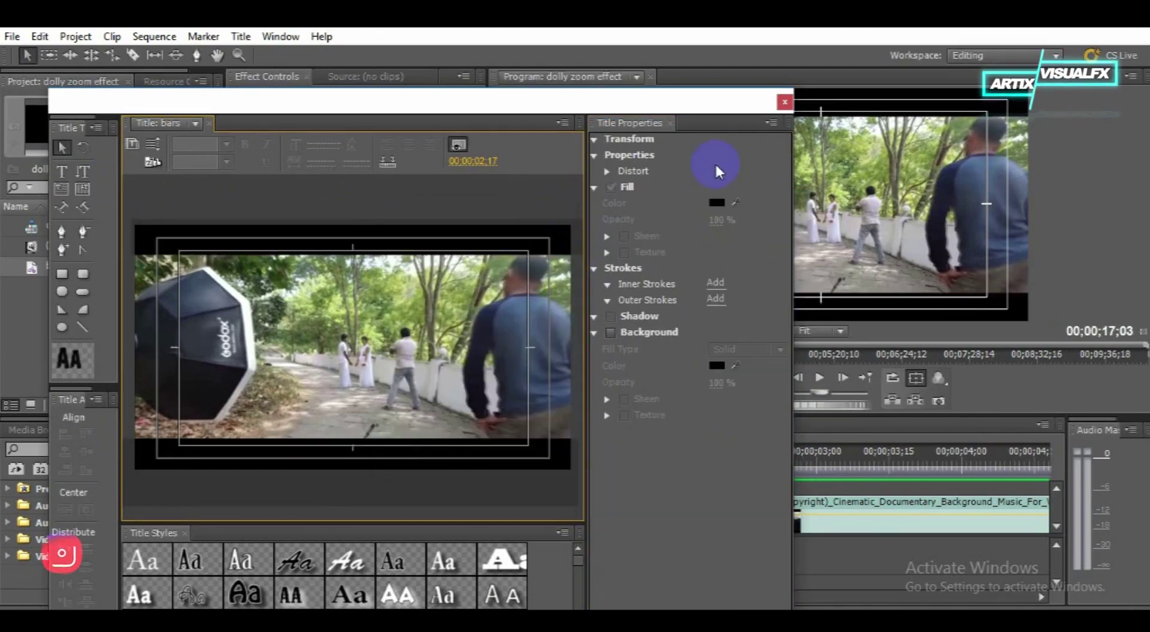
Step: Nudge the bottom bar into place and close the title designer
{"action": "left_click", "coordinate": [785, 102]}
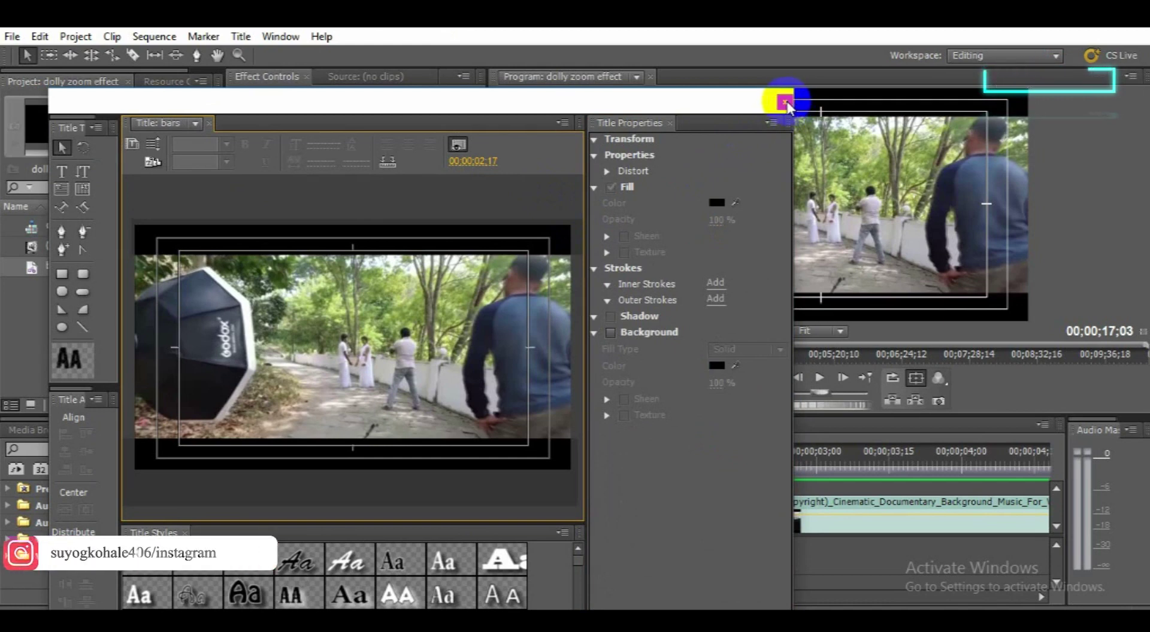
{"action": "left_click", "coordinate": [562, 454]}
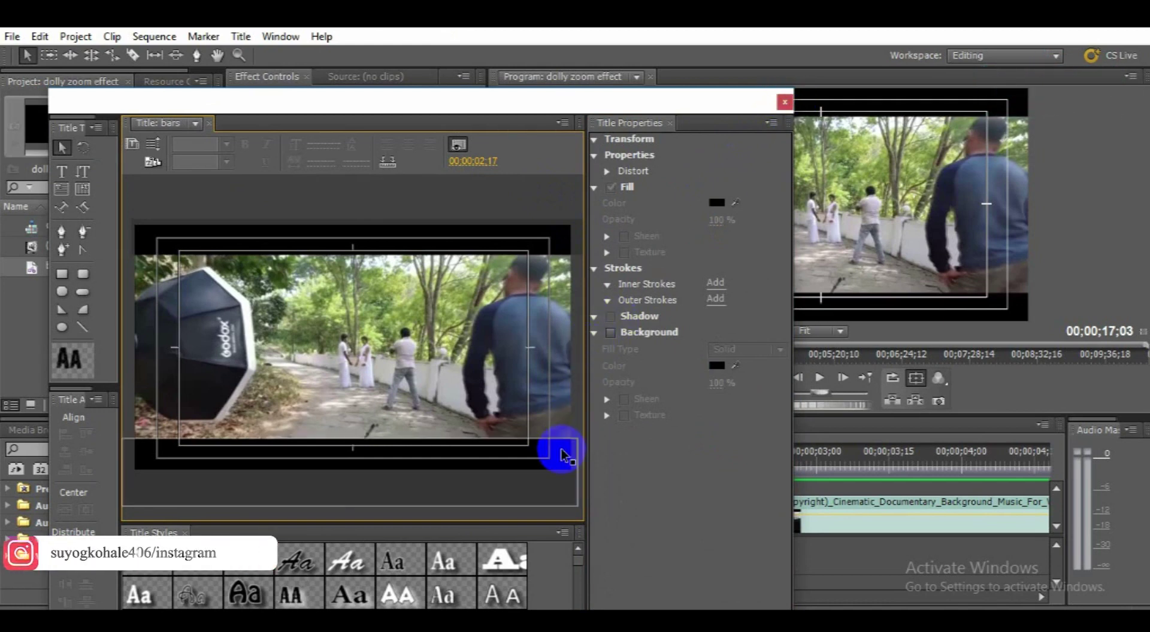
{"action": "key", "text": "Down"}
{"action": "key", "text": "Down"}
{"action": "key", "text": "Down"}
{"action": "key", "text": "Down"}
{"action": "key", "text": "Down"}
{"action": "key", "text": "Down"}
{"action": "key", "text": "Down"}
{"action": "key", "text": "Down"}
{"action": "key", "text": "Down"}
{"action": "key", "text": "Down"}
{"action": "key", "text": "Down"}
{"action": "key", "text": "Down"}
{"action": "key", "text": "Down"}
{"action": "key", "text": "Down"}
{"action": "key", "text": "Down"}
{"action": "key", "text": "Down"}
{"action": "key", "text": "Down"}
{"action": "key", "text": "Down"}
{"action": "key", "text": "Down"}
{"action": "key", "text": "Up"}
{"action": "key", "text": "Up"}
{"action": "key", "text": "Up"}
{"action": "key", "text": "Up"}
{"action": "key", "text": "Up"}
{"action": "key", "text": "Up"}
{"action": "key", "text": "Up"}
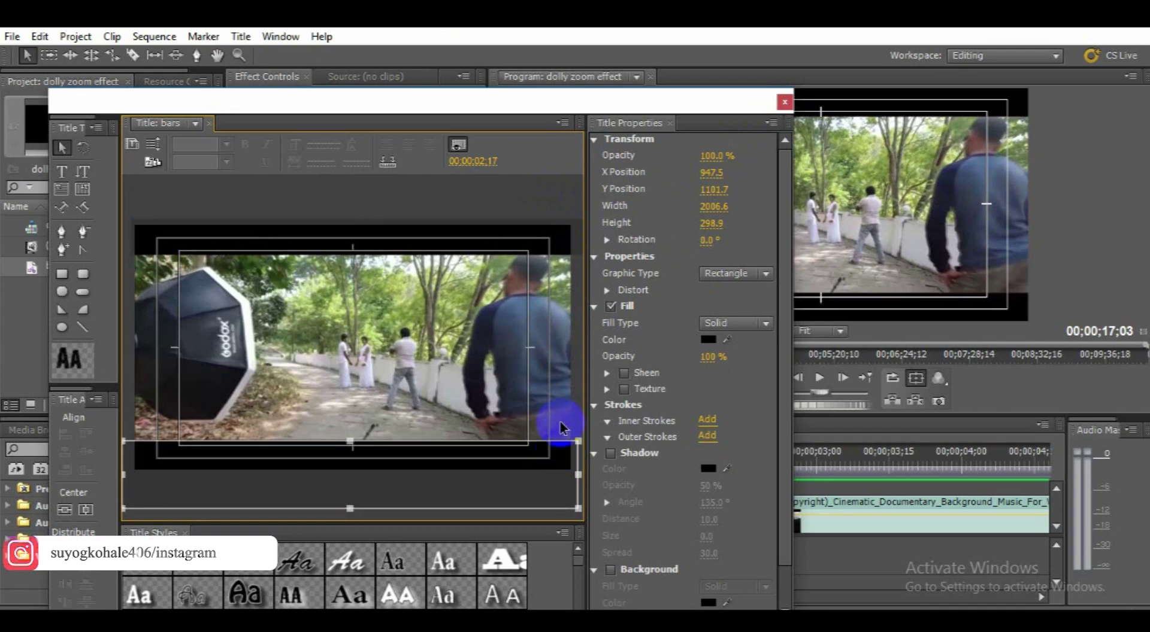
{"action": "left_click", "coordinate": [577, 410]}
{"action": "left_click_drag", "start_coordinate": [574, 496], "coordinate": [575, 501]}
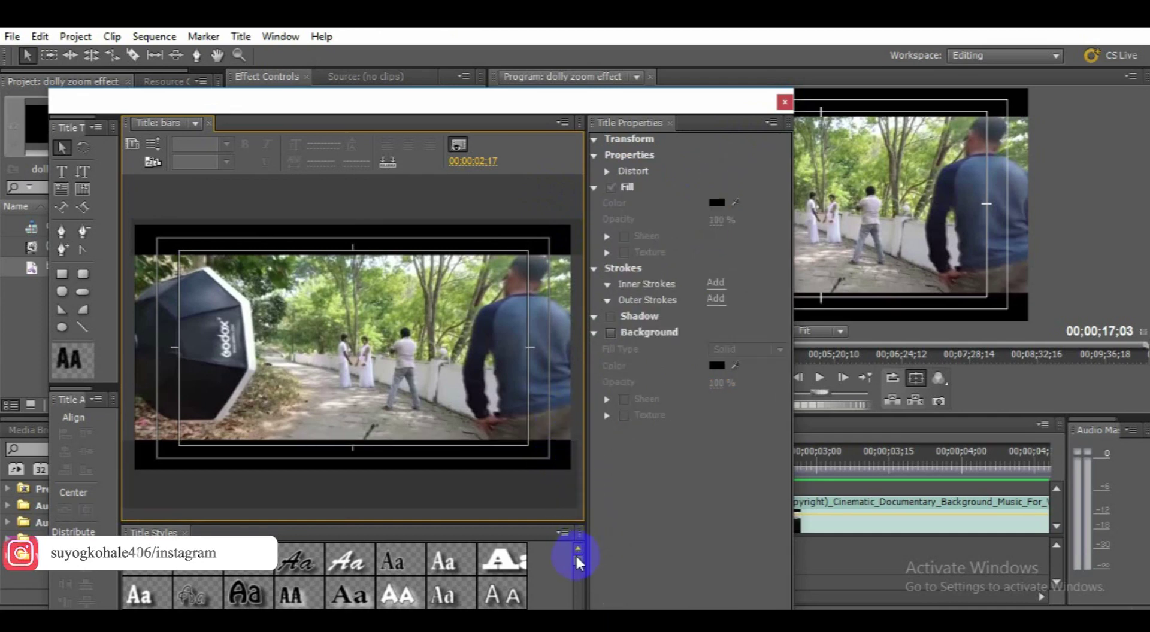
{"action": "left_click", "coordinate": [783, 104]}
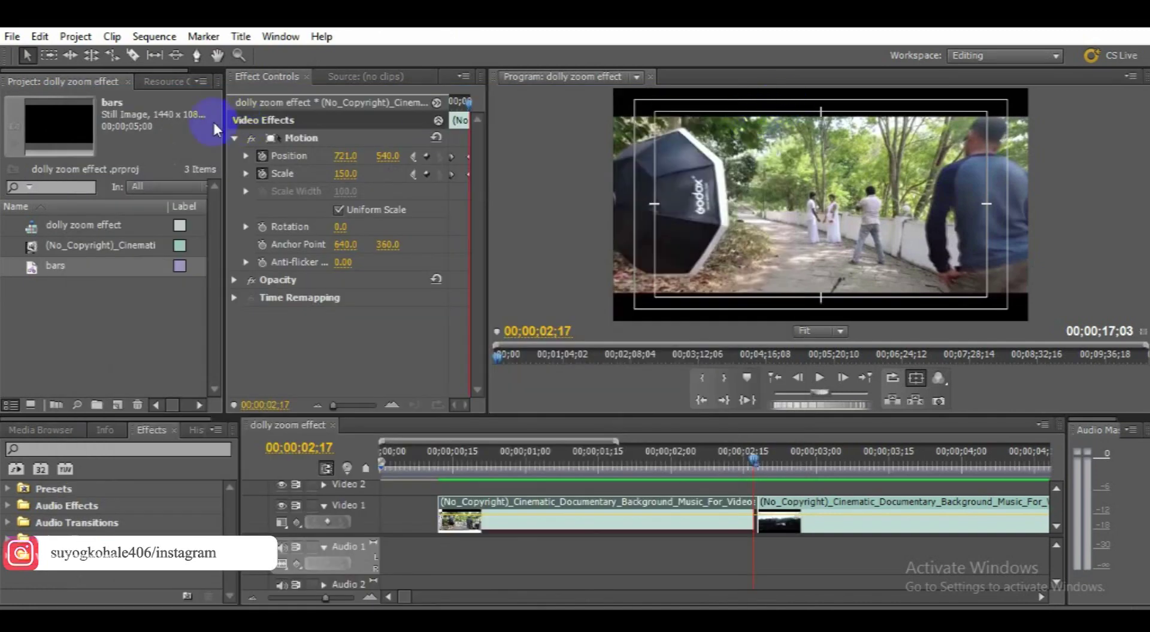
Step: Place the 'bars' title on Video 2 at 00;00 and play the sequence from near the start
{"action": "left_click_drag", "start_coordinate": [127, 267], "coordinate": [131, 274]}
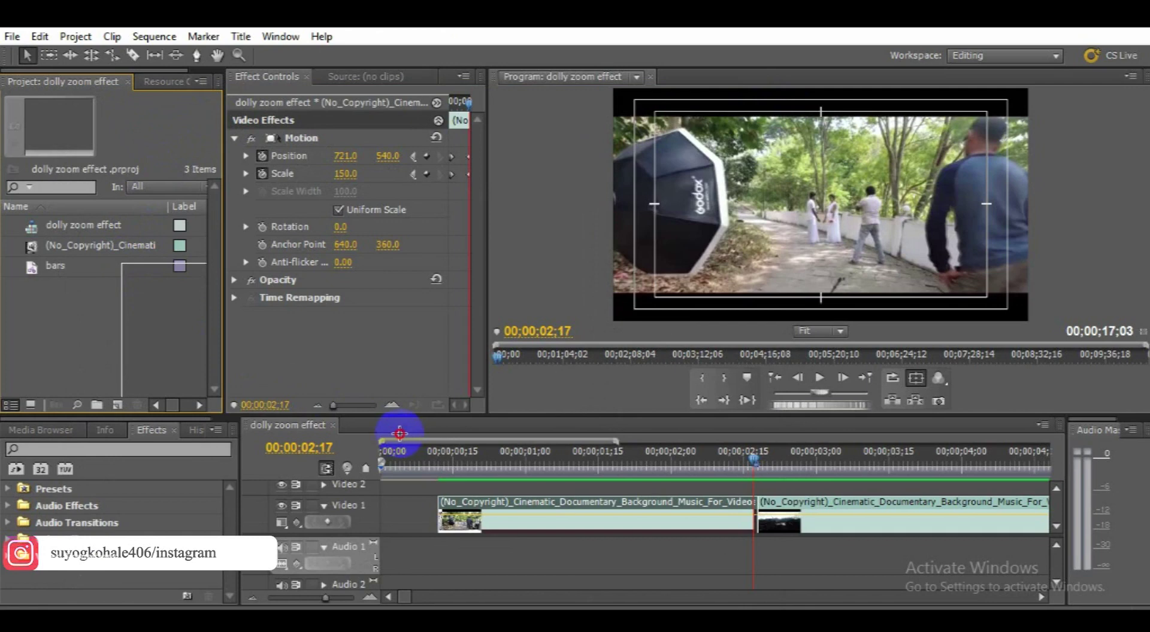
{"action": "left_click", "coordinate": [36, 266]}
{"action": "left_click_drag", "start_coordinate": [36, 271], "coordinate": [381, 490]}
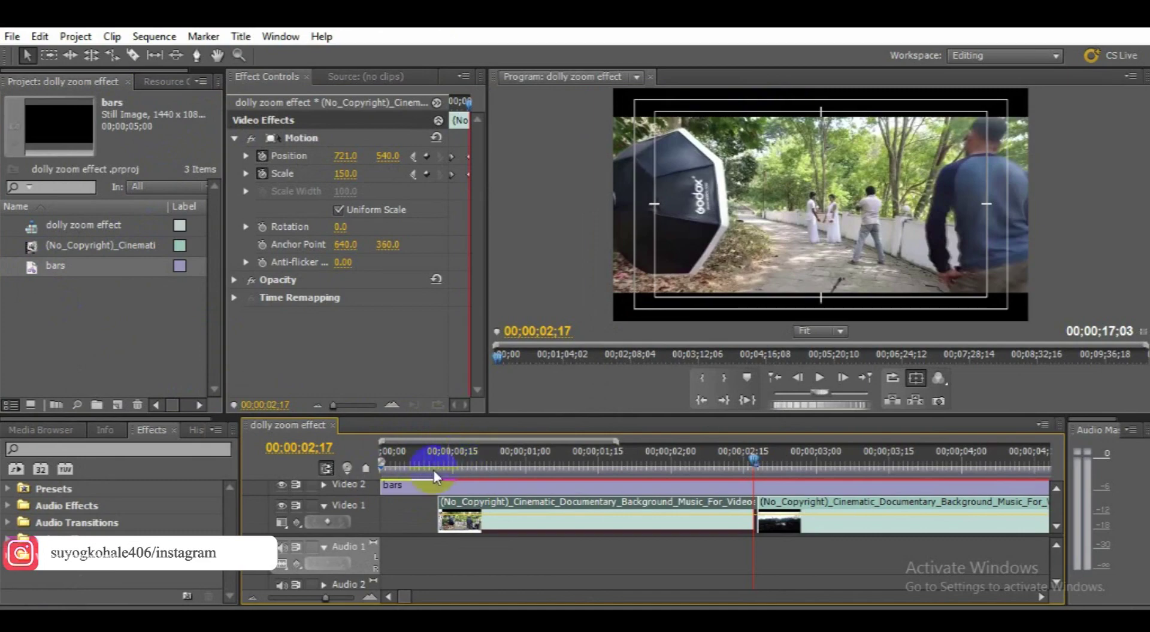
{"action": "mouse_move", "coordinate": [422, 465]}
{"action": "left_mouse_down"}
{"action": "mouse_move", "coordinate": [638, 508]}
{"action": "mouse_move", "coordinate": [623, 522]}
{"action": "mouse_move", "coordinate": [425, 502]}
{"action": "left_mouse_up"}
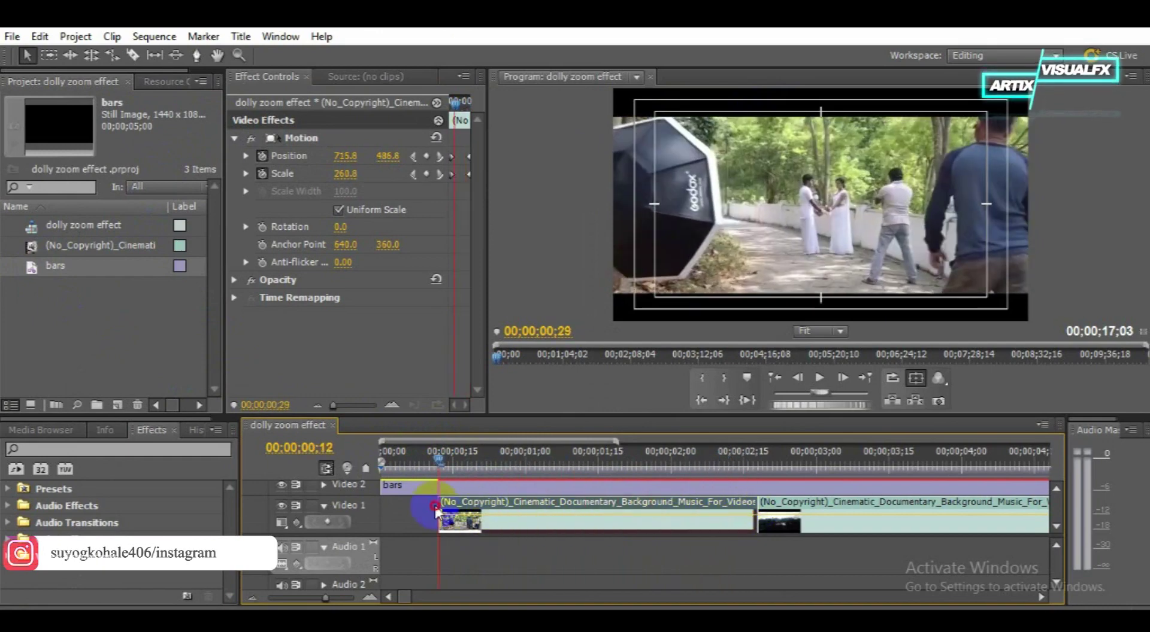
{"action": "key", "text": "space"}
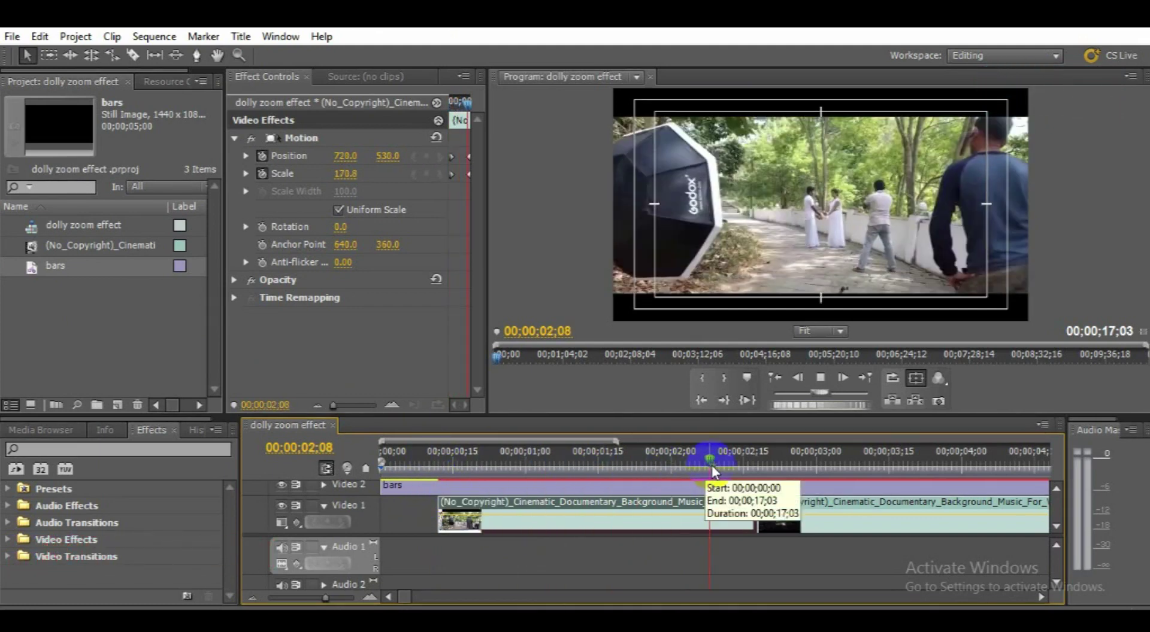
{"action": "key", "text": "Return"}
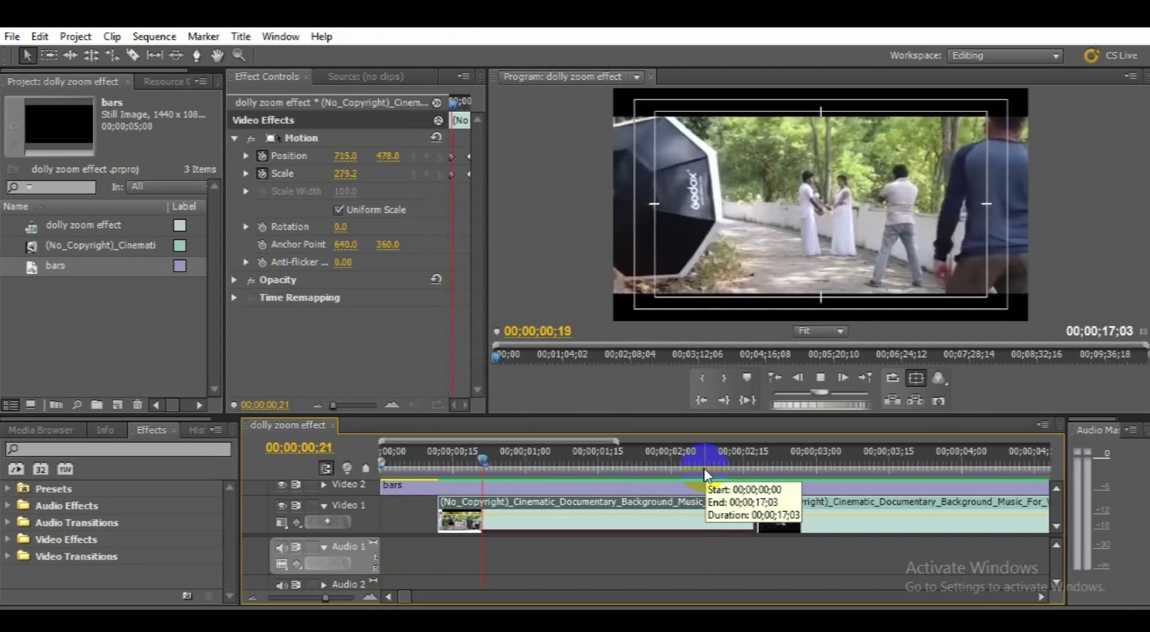
{"action": "key", "text": "space"}
{"action": "mouse_move", "coordinate": [764, 455]}
{"action": "left_mouse_down"}
{"action": "mouse_move", "coordinate": [552, 454]}
{"action": "mouse_move", "coordinate": [732, 472]}
{"action": "left_mouse_up"}
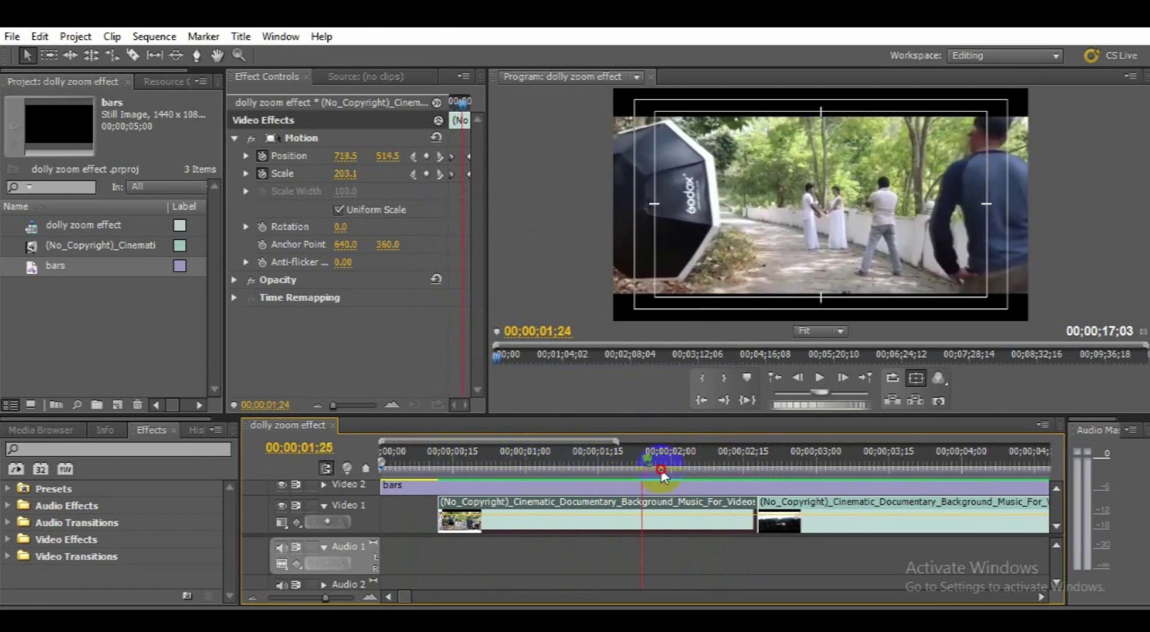
{"action": "mouse_move", "coordinate": [640, 483]}
{"action": "left_mouse_down"}
{"action": "mouse_move", "coordinate": [773, 469]}
{"action": "mouse_move", "coordinate": [524, 476]}
{"action": "mouse_move", "coordinate": [765, 473]}
{"action": "mouse_move", "coordinate": [756, 473]}
{"action": "left_mouse_up"}
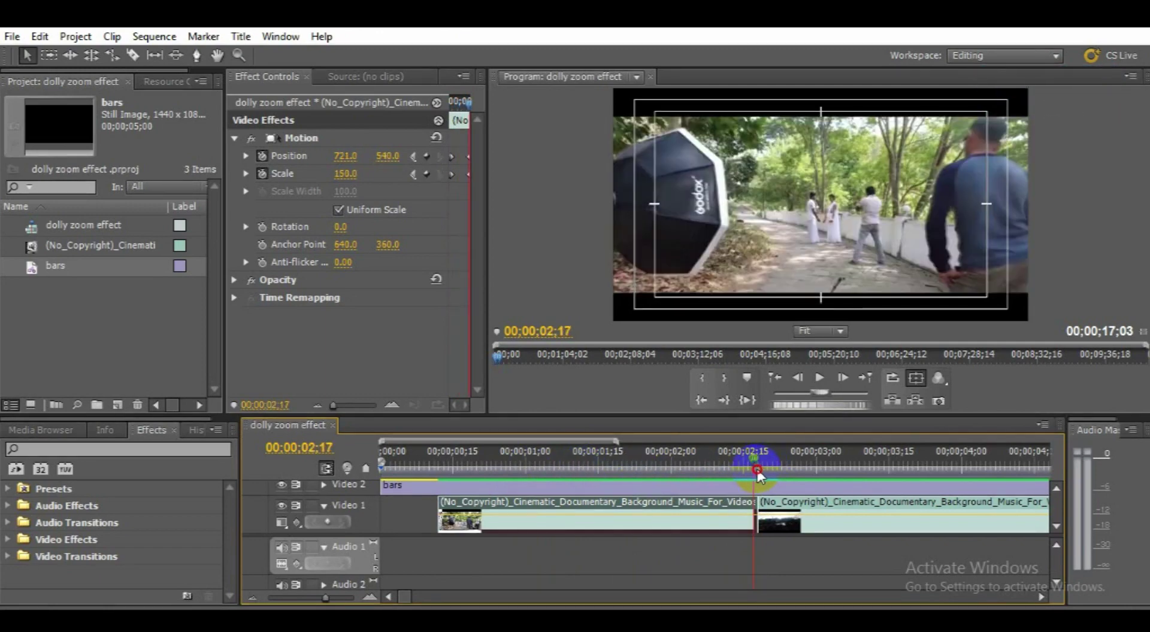
{"action": "left_click_drag", "start_coordinate": [758, 473], "coordinate": [760, 470]}
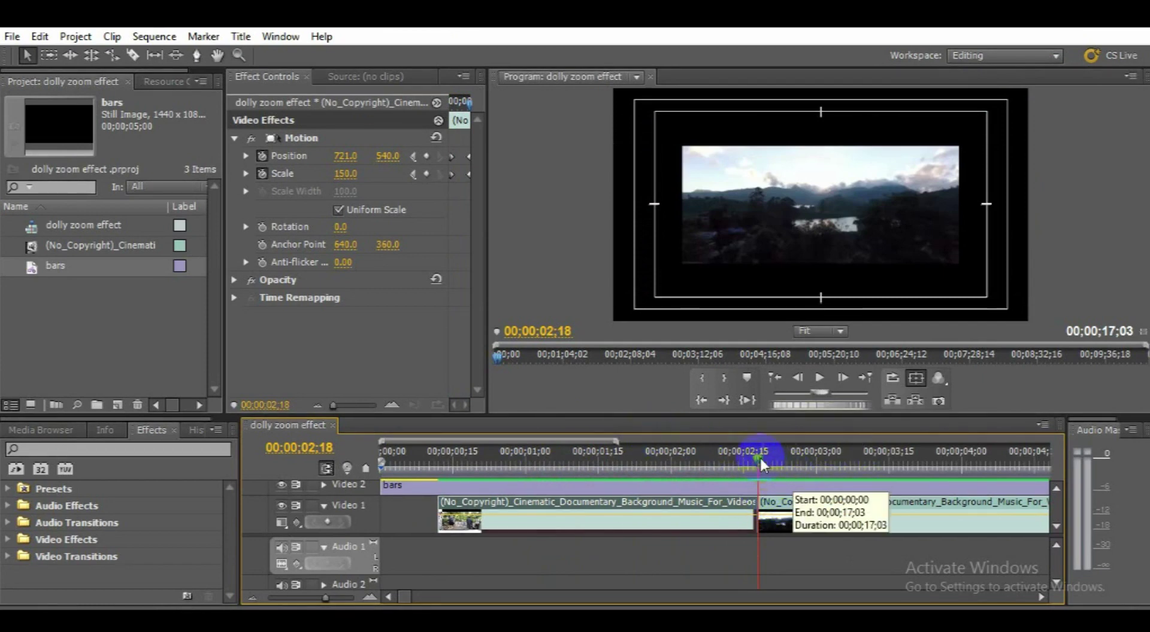
Step: Keyframe the second Video 1 clip's Scale at 300 along with its Position
{"action": "left_click", "coordinate": [778, 518]}
{"action": "left_click_drag", "start_coordinate": [346, 173], "coordinate": [483, 180]}
{"action": "left_click_drag", "start_coordinate": [326, 175], "coordinate": [346, 174]}
{"action": "left_click", "coordinate": [762, 463]}
{"action": "left_click_drag", "start_coordinate": [763, 462], "coordinate": [1006, 458]}
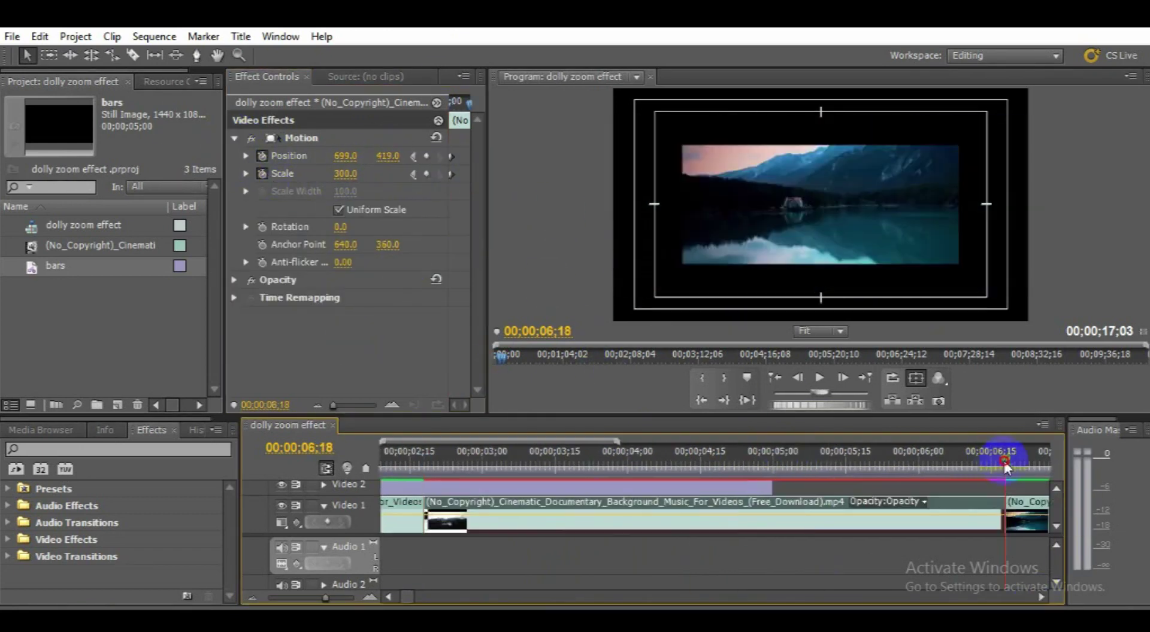
Step: Near the clip's end, set Scale to 150 and horizontal Position to 720, then preview the zoom
{"action": "left_click", "coordinate": [345, 173]}
{"action": "type", "text": "150"}
{"action": "left_click", "coordinate": [345, 155]}
{"action": "type", "text": "720"}
{"action": "key", "text": "Tab"}
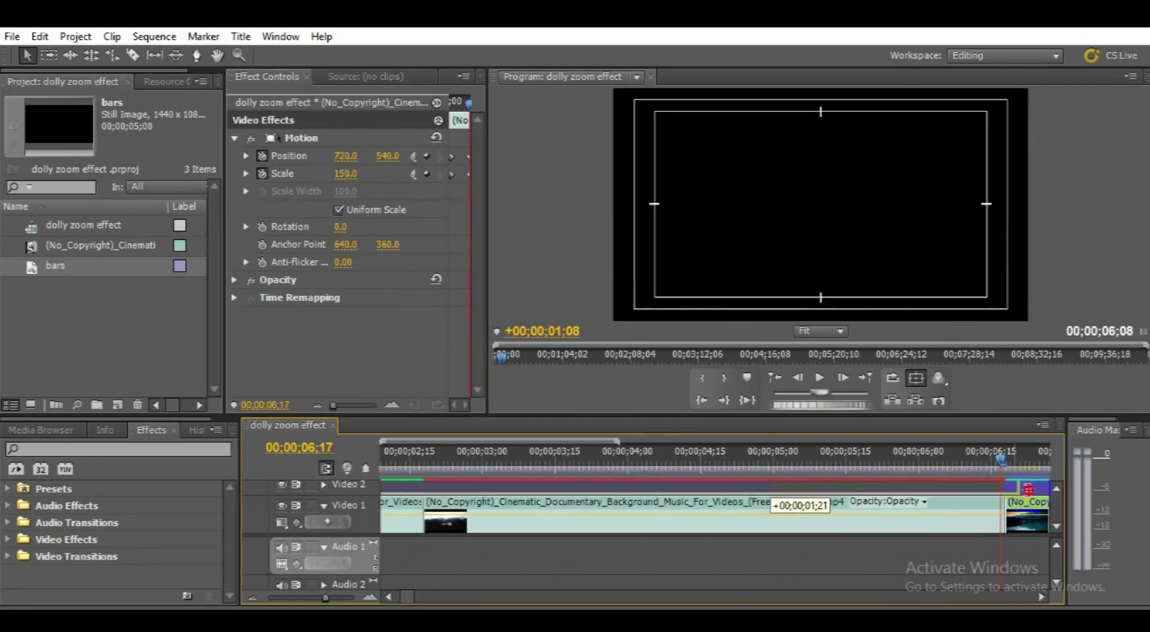
{"action": "left_click_drag", "start_coordinate": [527, 458], "coordinate": [422, 455]}
{"action": "key", "text": "Return"}
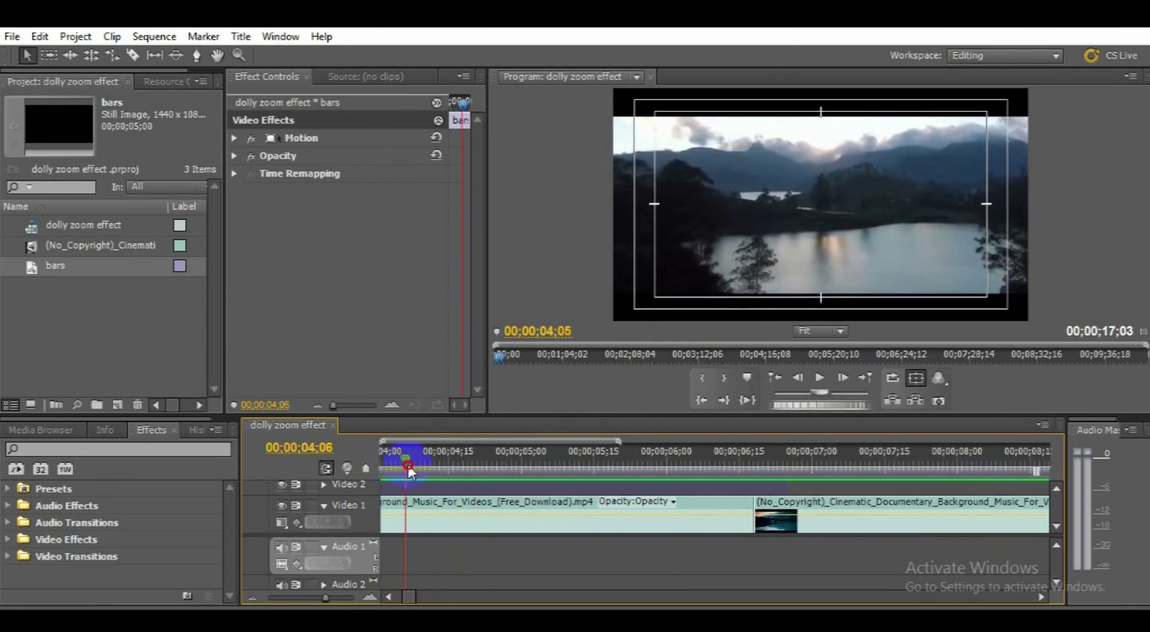
Step: Stretch the bars title toward the sequence end and set the last clip's end Scale to 150
{"action": "left_click_drag", "start_coordinate": [326, 598], "coordinate": [311, 598]}
{"action": "left_click_drag", "start_coordinate": [689, 503], "coordinate": [1039, 488]}
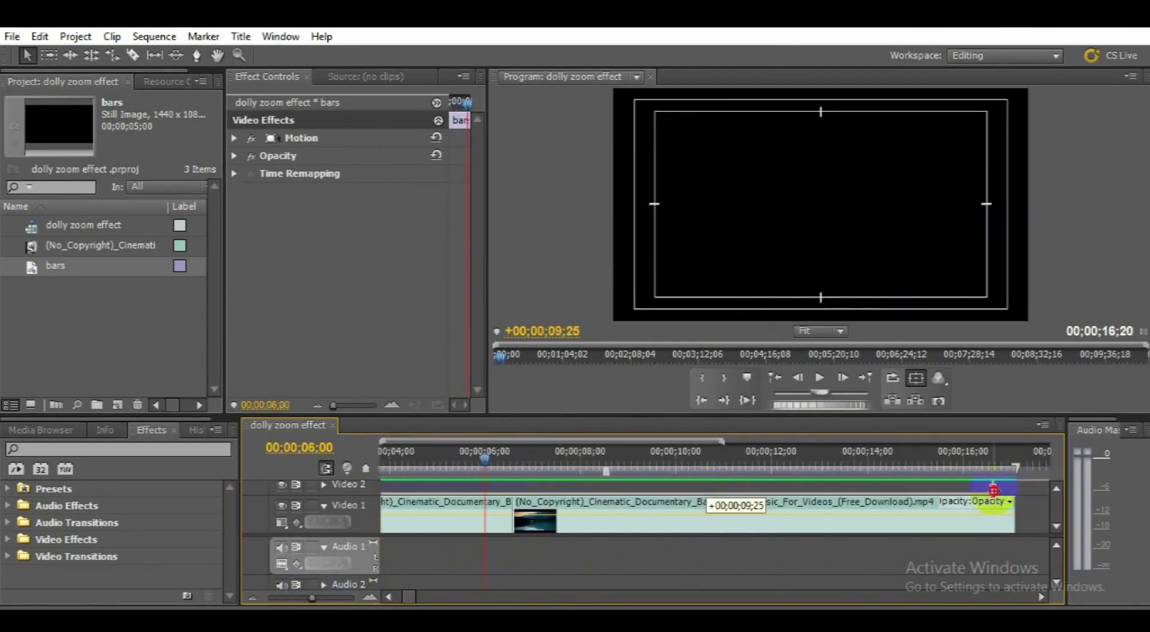
{"action": "left_click", "coordinate": [527, 521]}
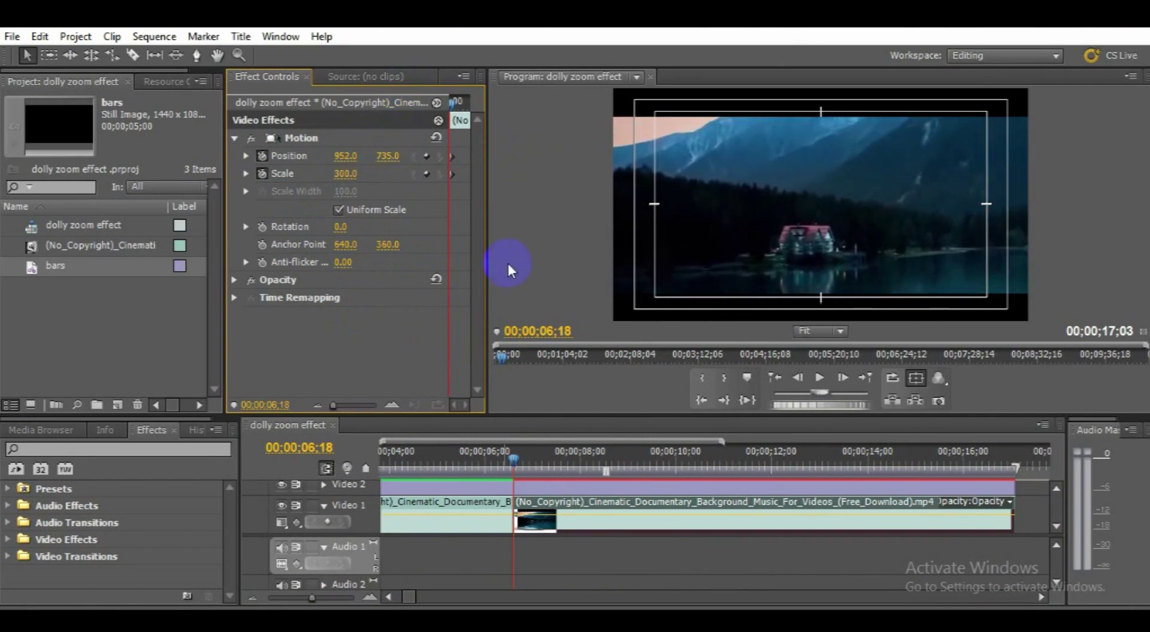
{"action": "left_click", "coordinate": [1012, 459]}
{"action": "left_click", "coordinate": [345, 174]}
{"action": "type", "text": "150"}
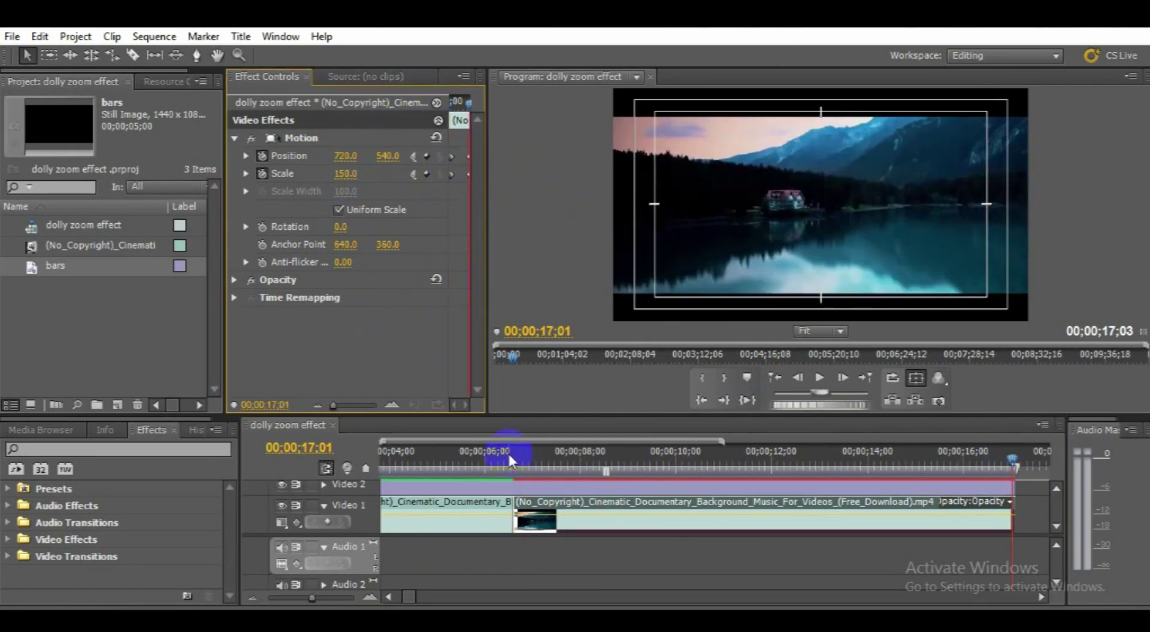
{"action": "key", "text": "Return"}
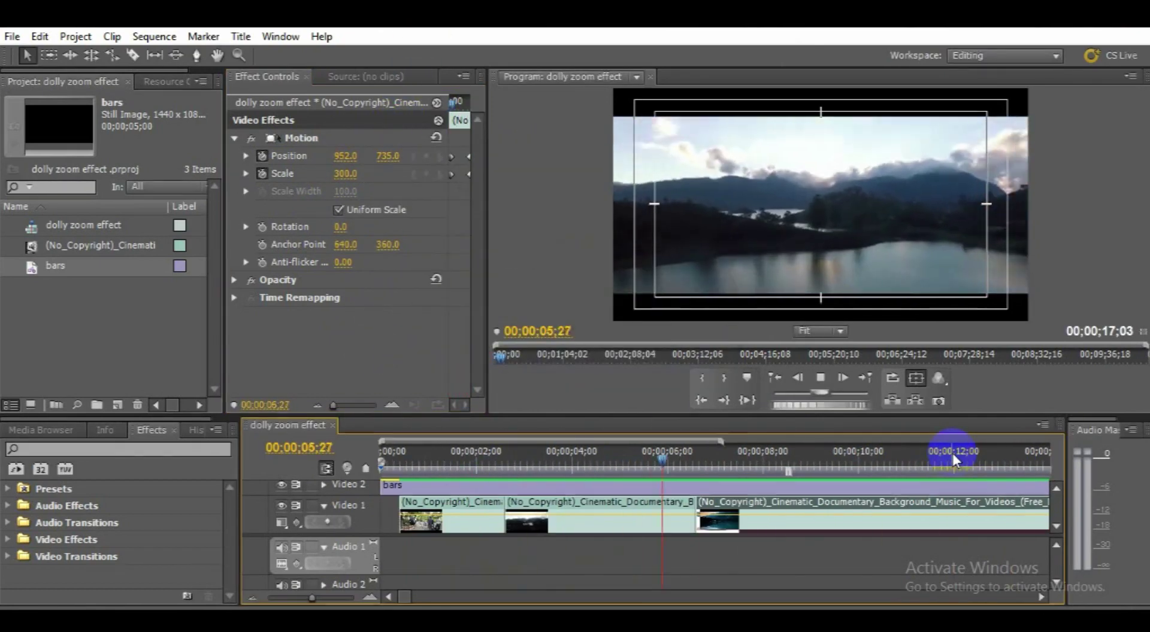